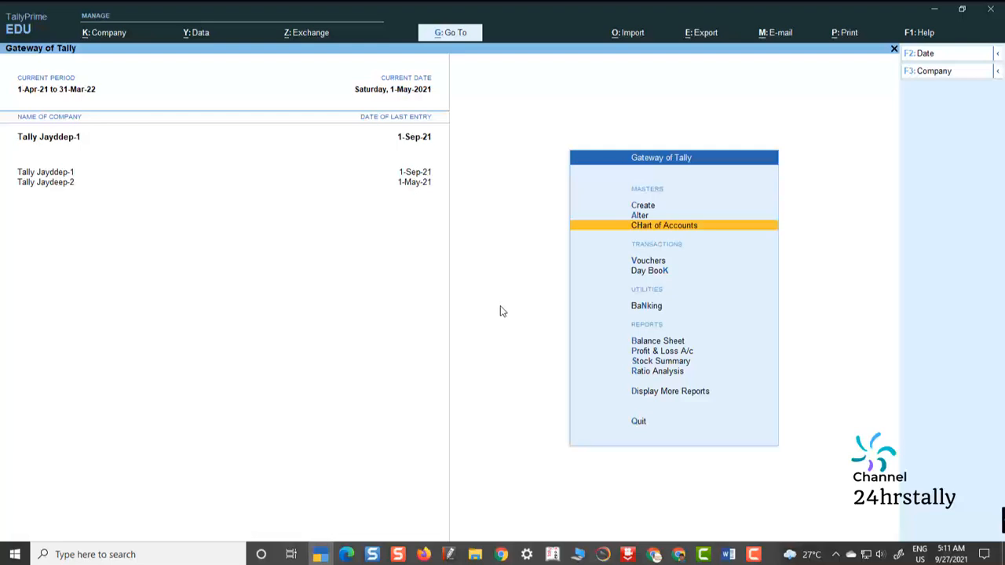
Start a payment voucher with Cash as the account and the Janga Jamuna ledger in the particulars
key("Down")
key("Return")
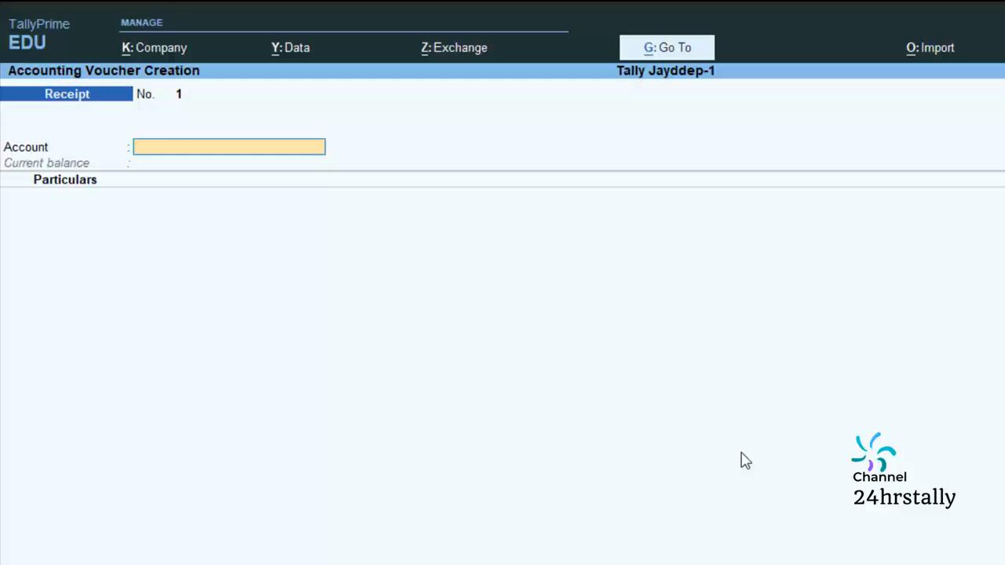
key("F5")
key("Return")
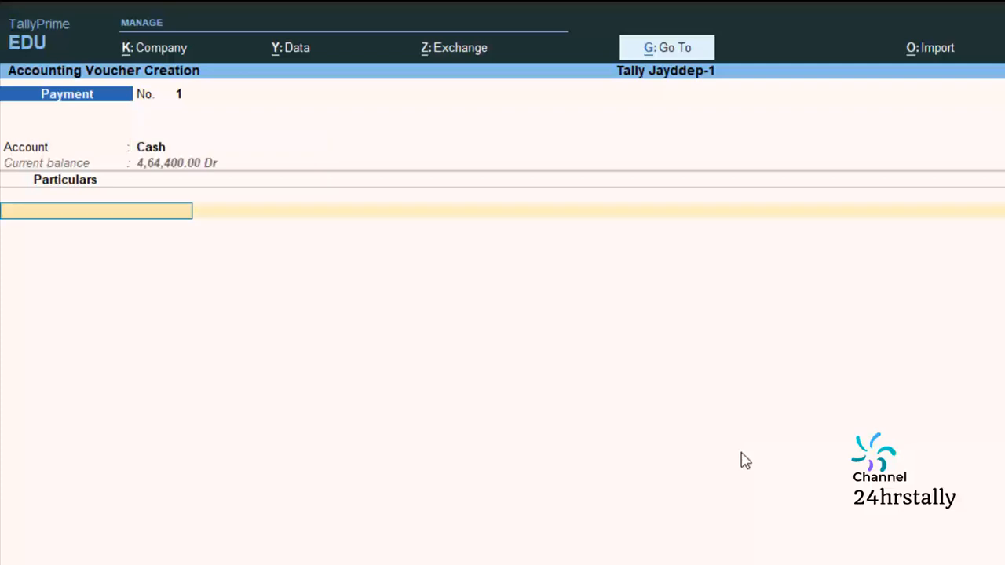
type("G")
key("Return")
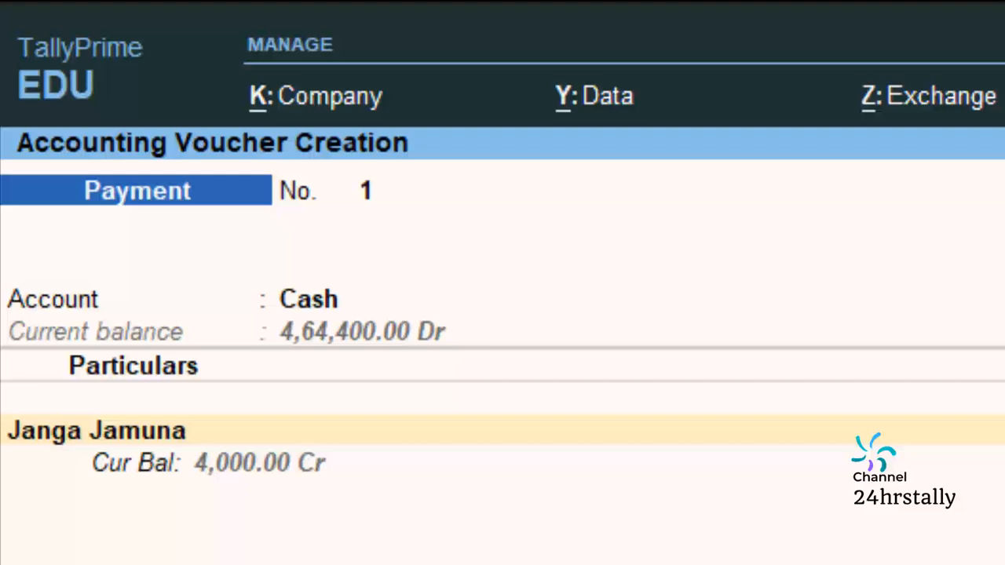
Open the Janga Jamuna ledger for alteration from the voucher, and return to the Gateway of Tally without saving anything
key("BackSpace")
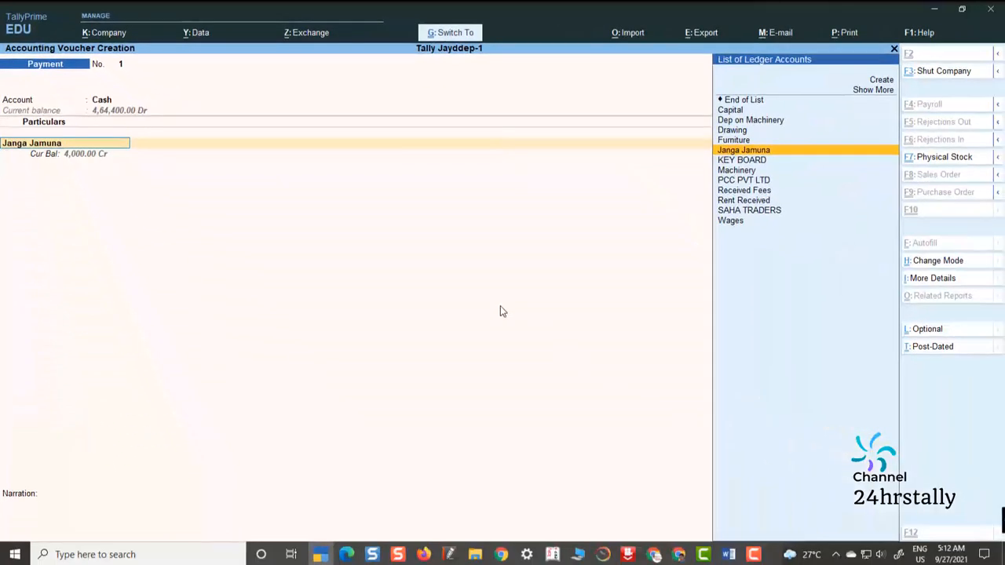
key("ctrl+Return")
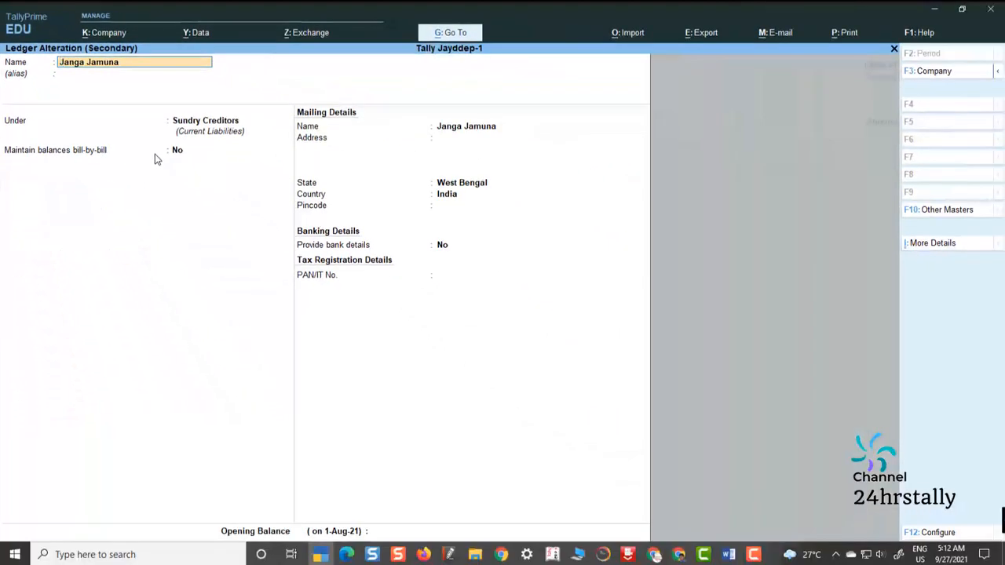
key("Escape")
key("Escape")
key("Return")
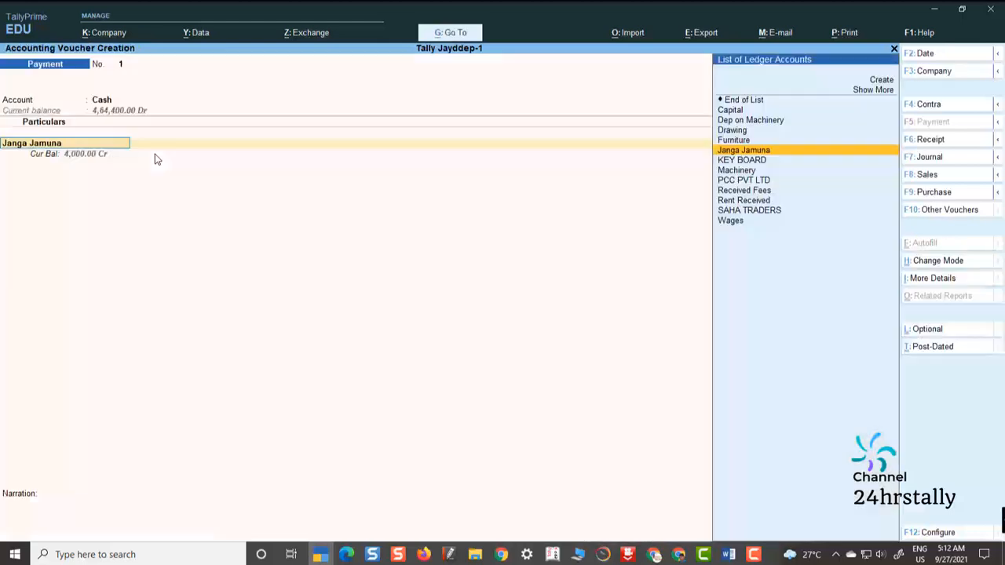
key("Escape")
key("Escape")
key("Return")
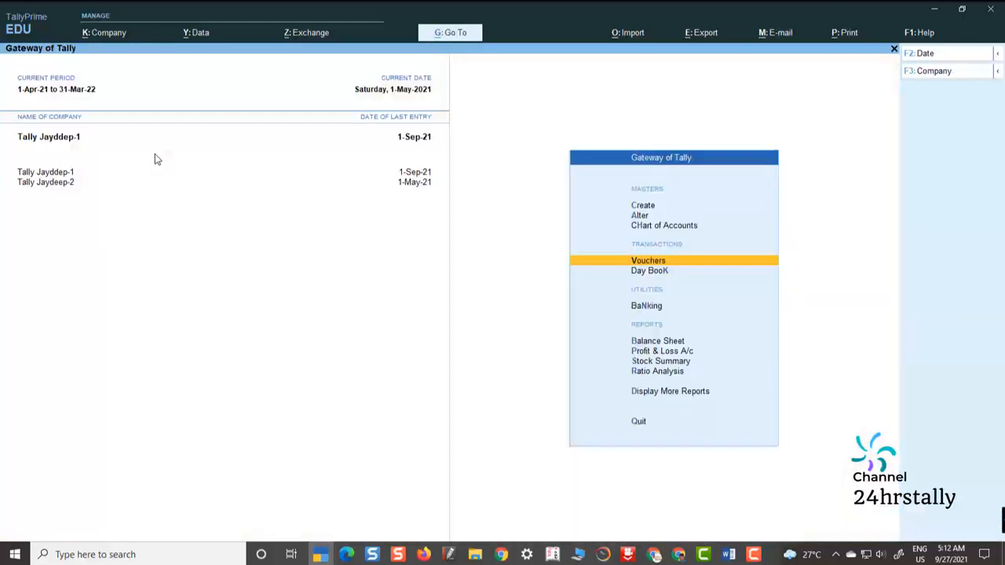
Open the list of ledgers in the Chart of Accounts
key("Up")
key("Up")
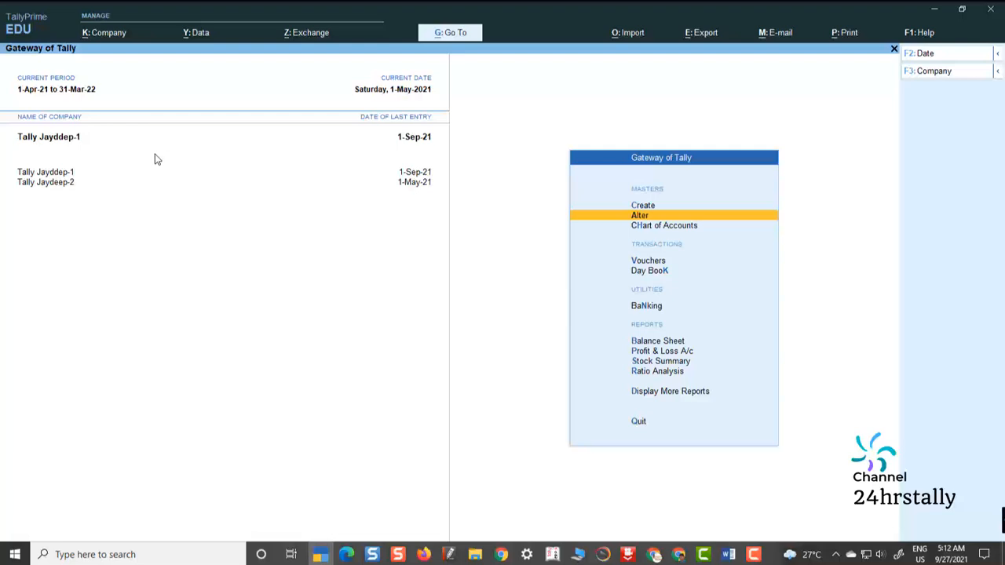
key("Down")
key("Return")
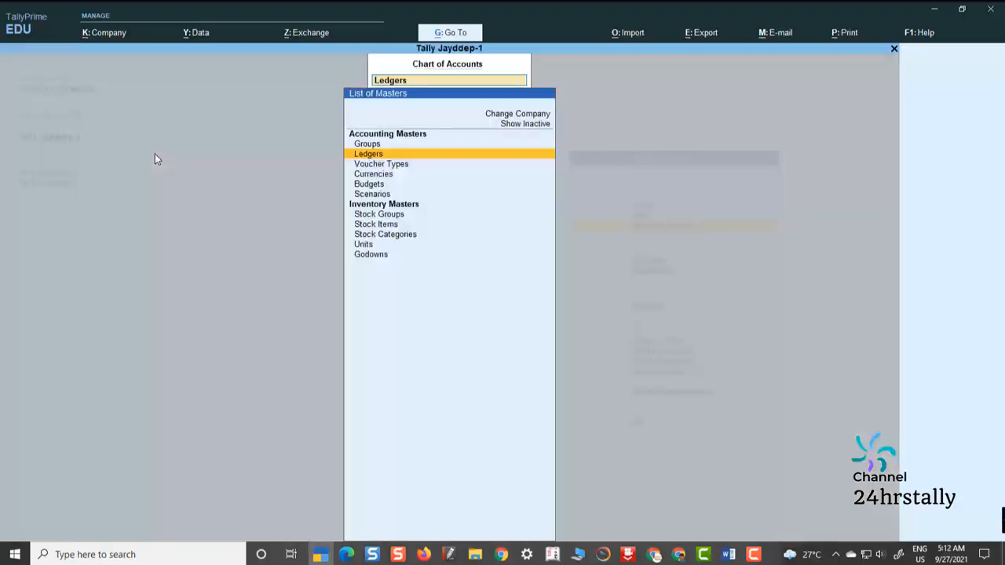
key("Return")
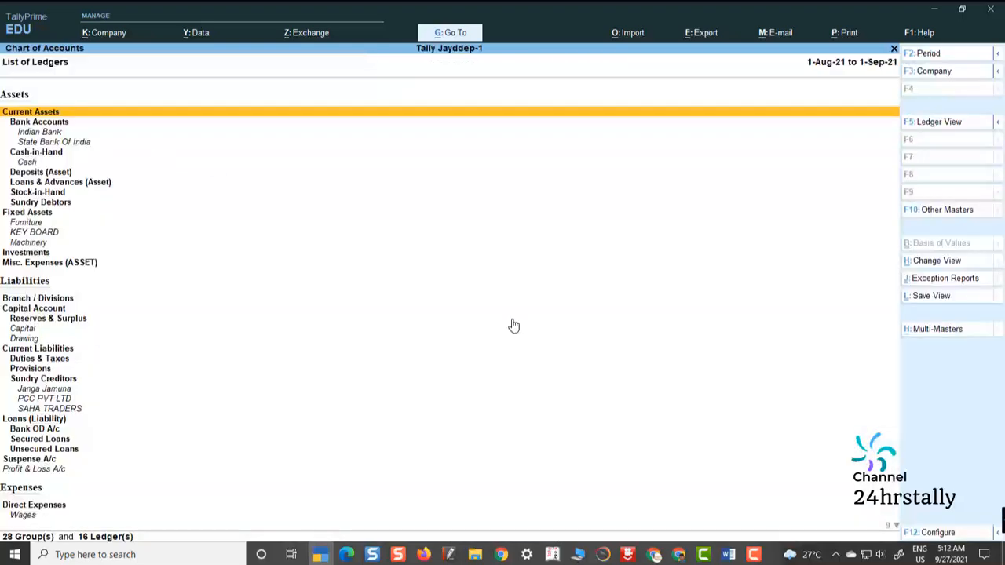
Start a multi-ledger alteration covering all groups (All Items)
left_click(929, 336)
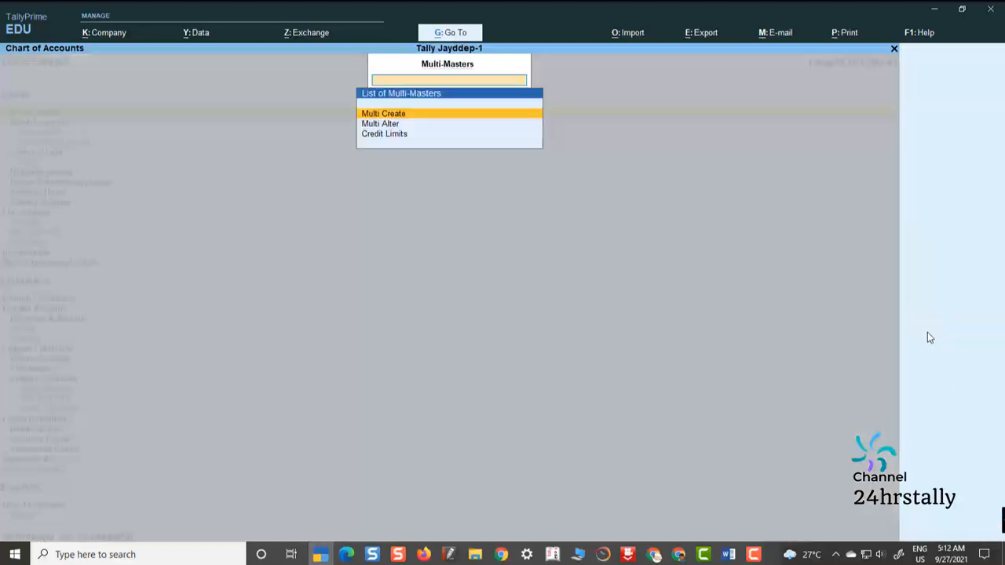
key("alt+h")
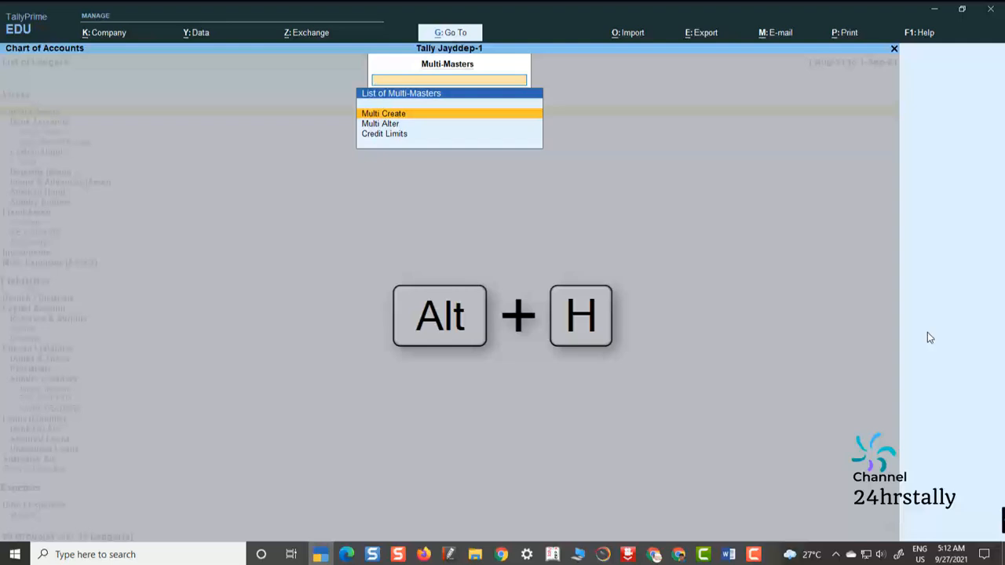
key("Down")
key("Return")
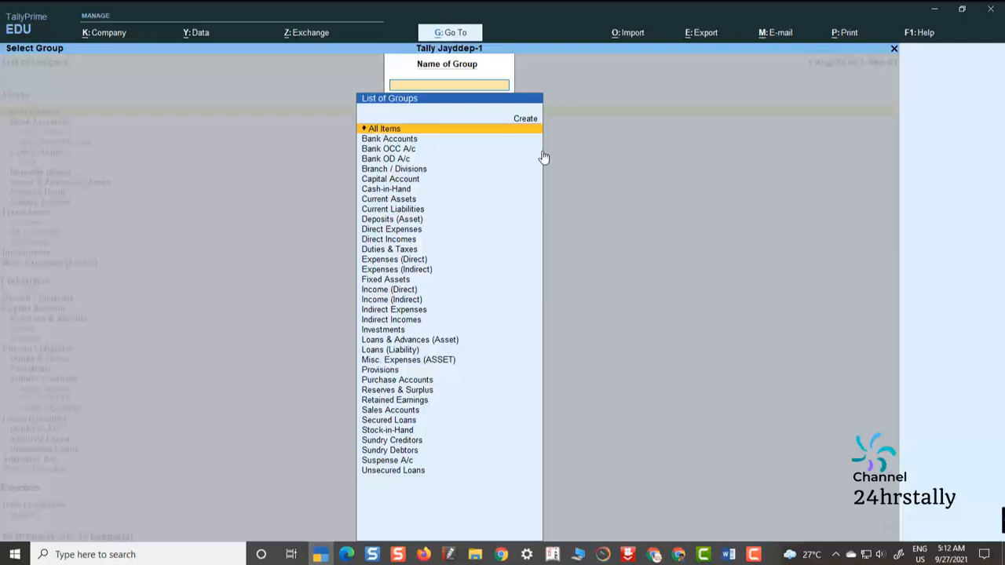
key("Return")
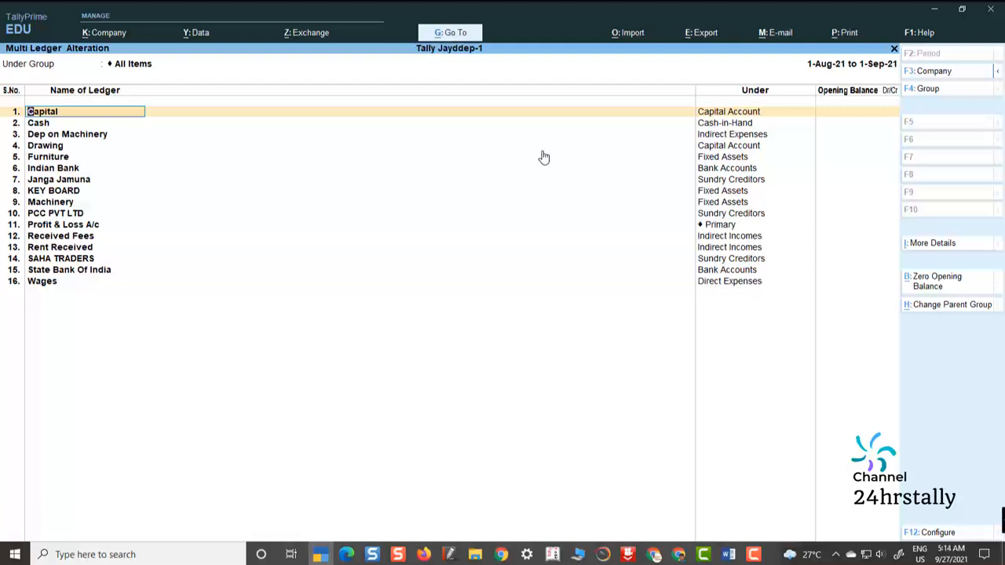
Rename the Janga Jamuna ledger under Sundry Creditors as Ganga Yamuna in the multi-ledger alteration
key("Return")
key("Return")
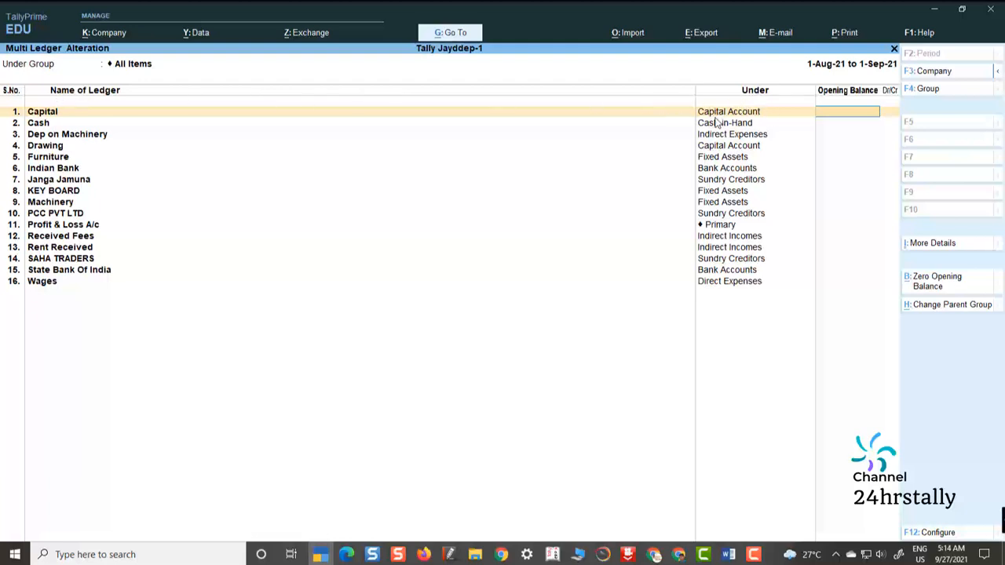
key("Return")
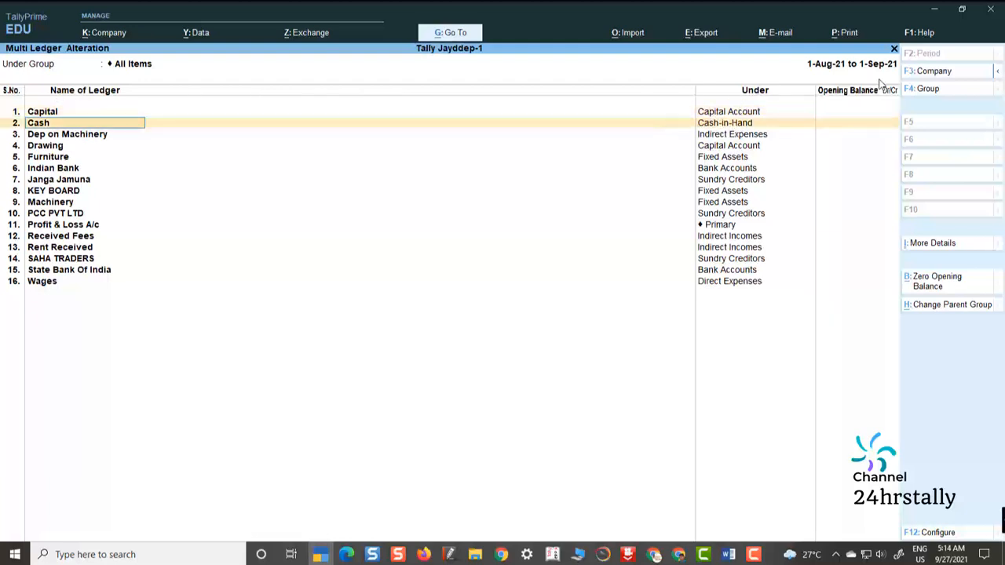
key("Down")
key("Down")
key("Down")
key("Down")
key("Down")
key("Down")
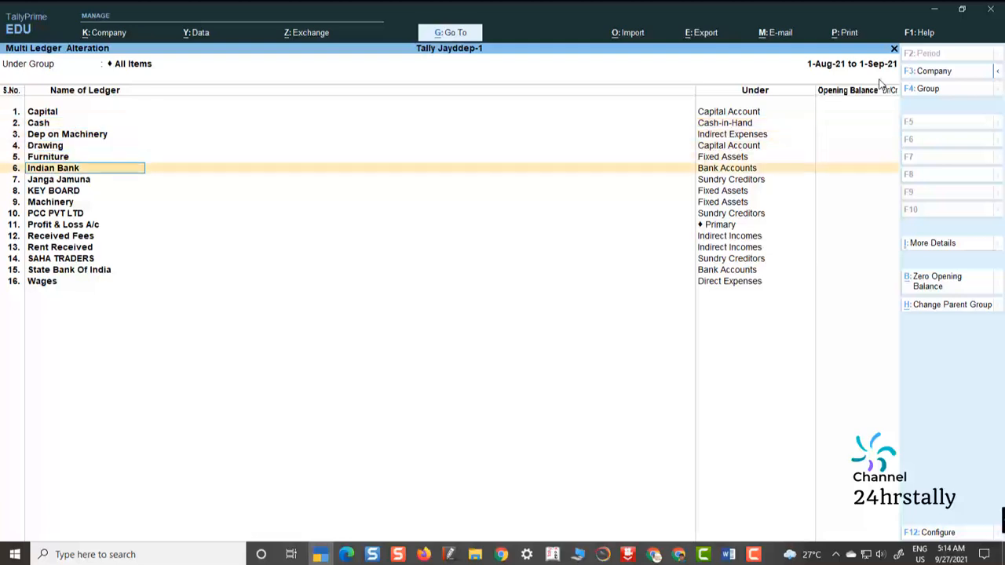
key("Up")
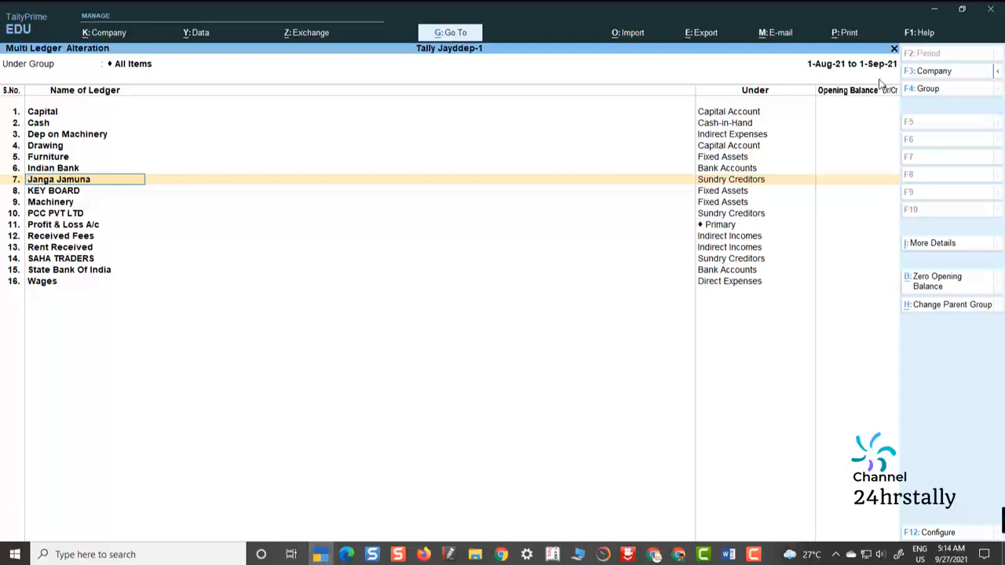
type("Ganga Yamuna")
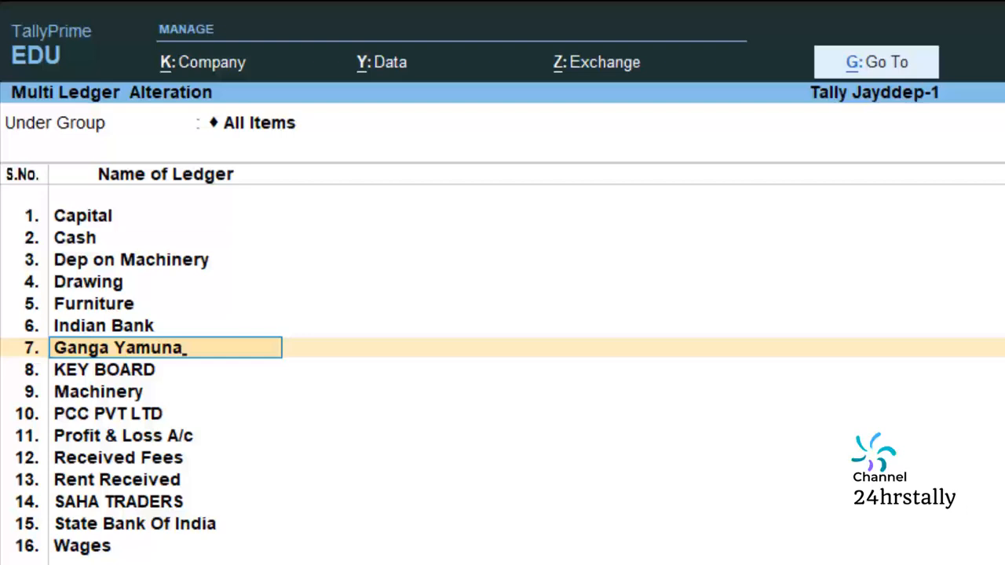
key("Return")
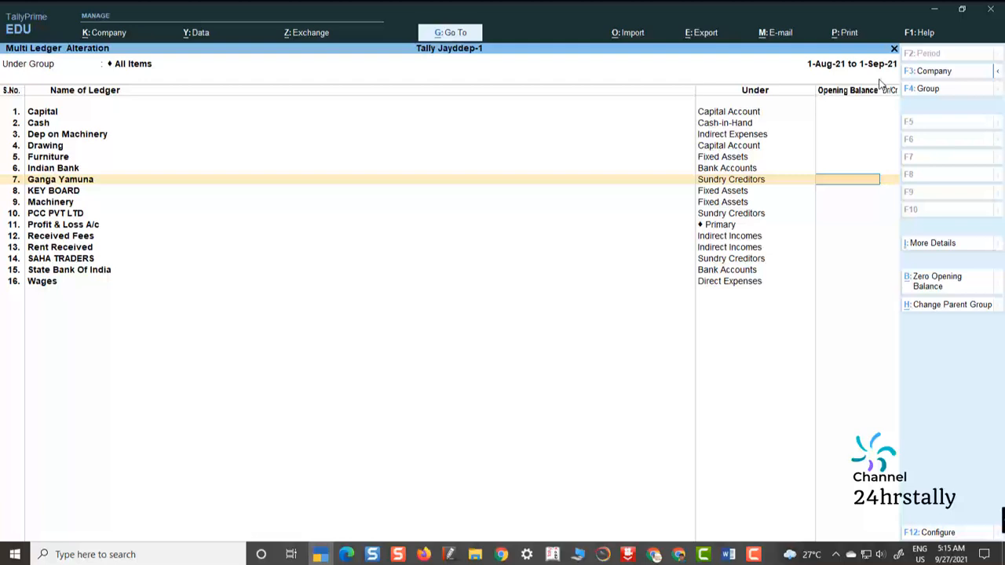
Restrict the multi-ledger alteration to the Sundry Creditors group
key("F4")
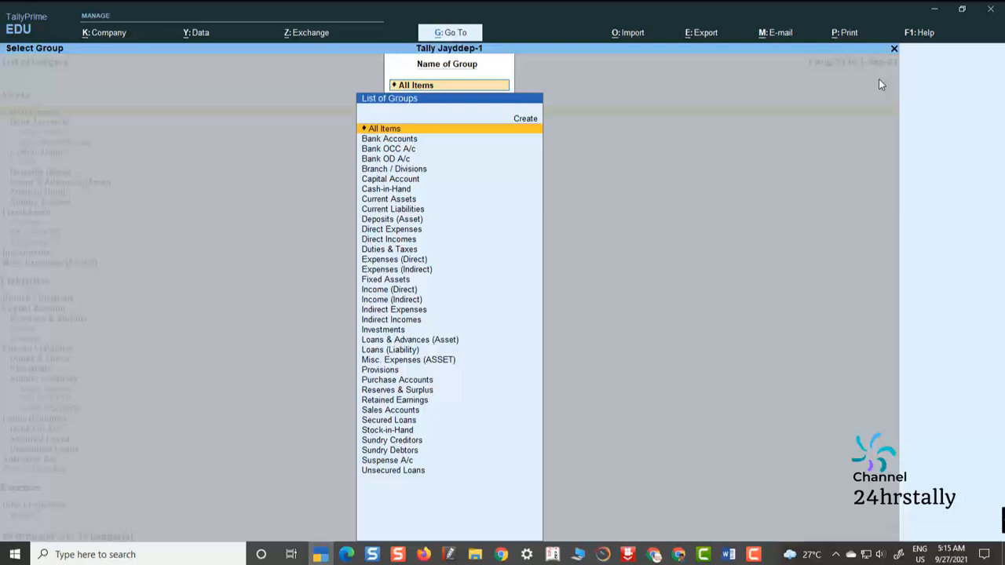
type("Su")
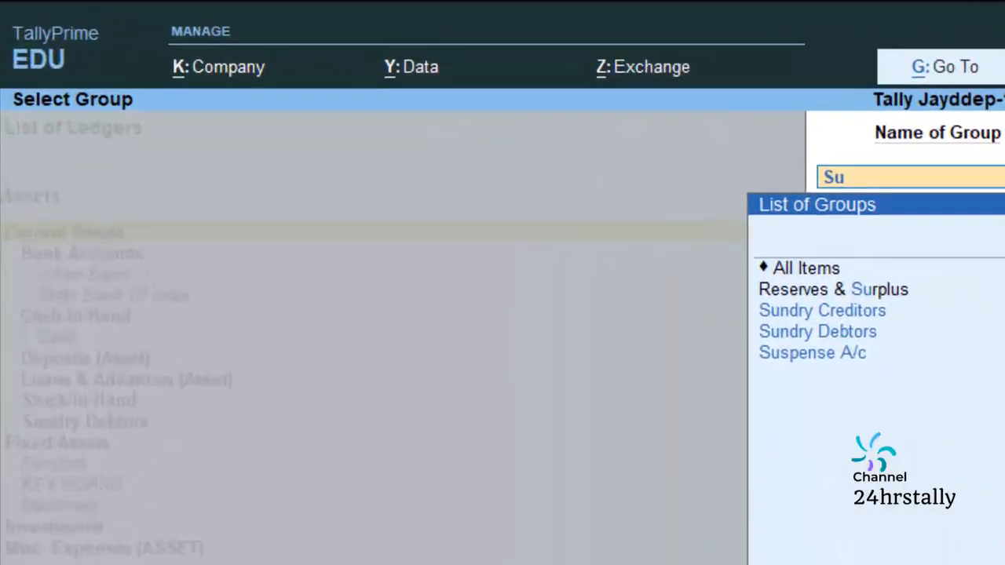
key("Down")
key("Down")
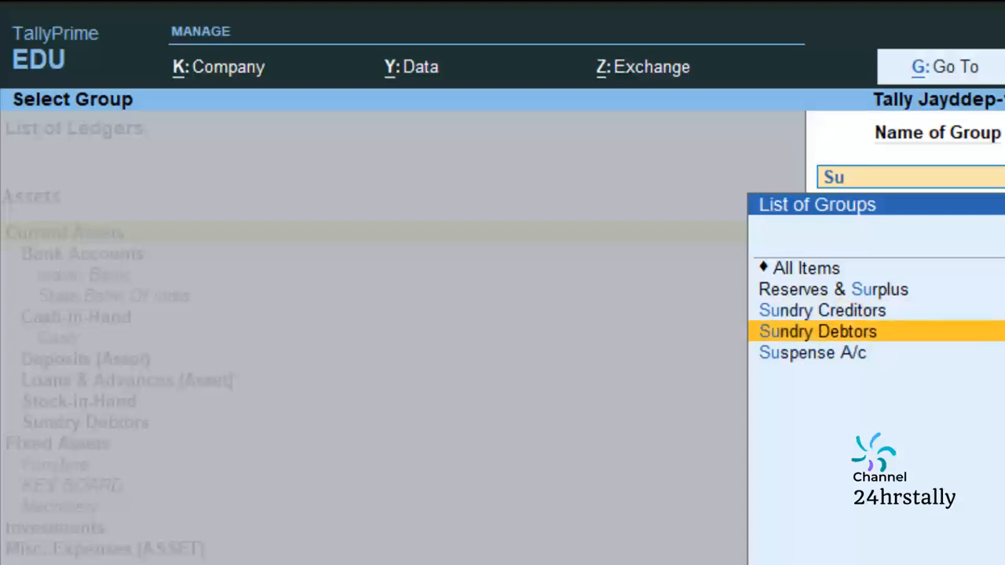
key("Up")
key("Return")
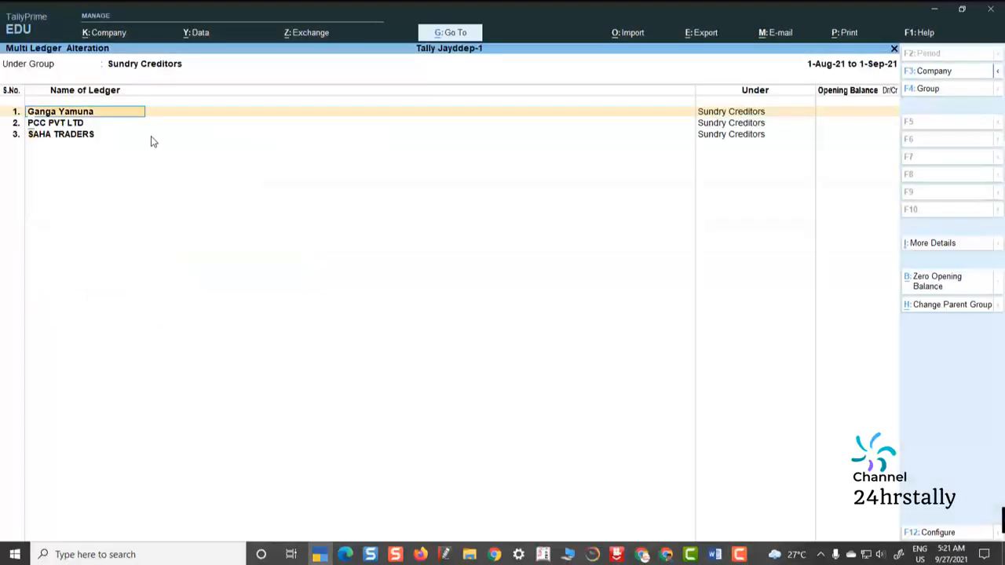
Accept the multi-ledger alteration of the Sundry Creditors group
left_click(330, 286)
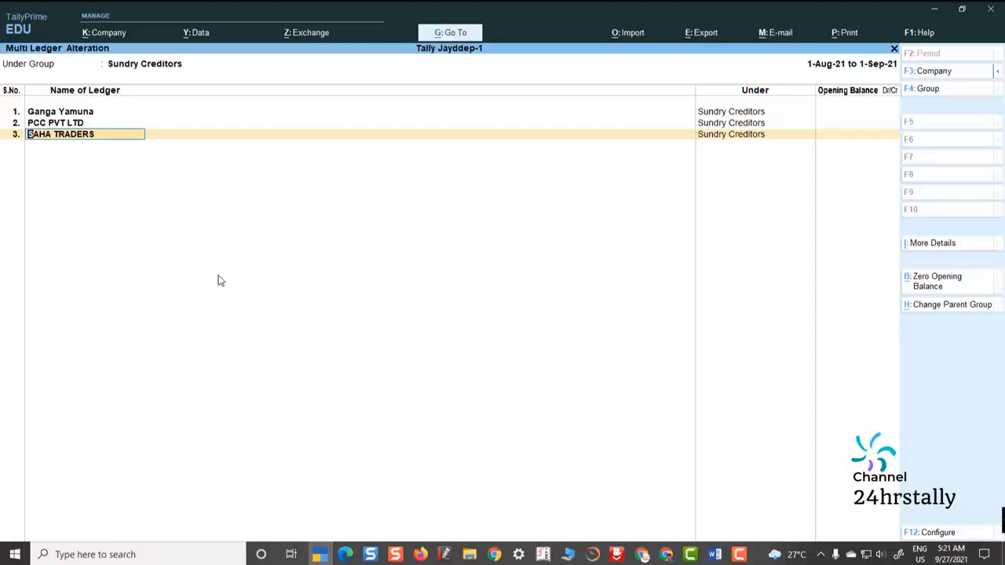
key("ctrl+a")
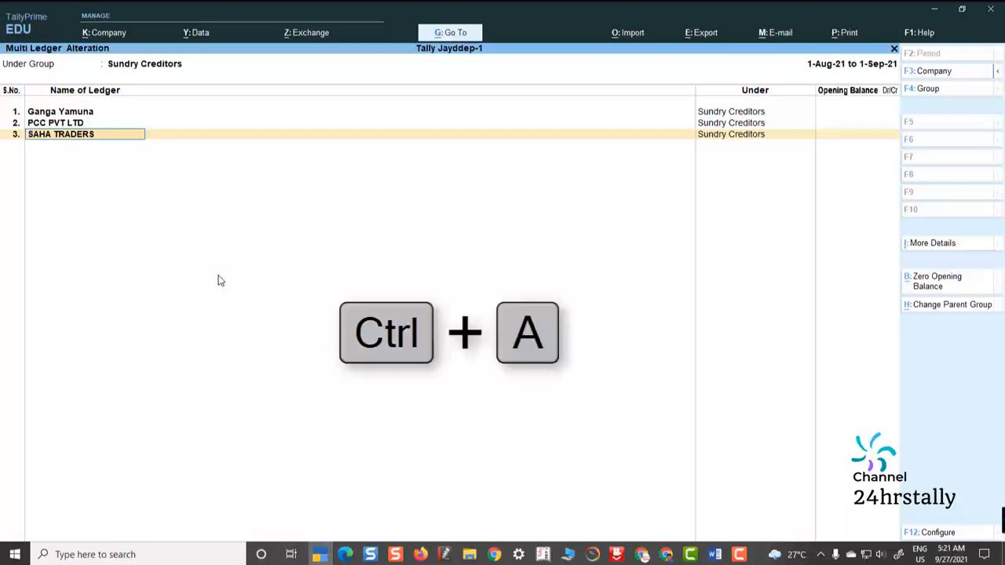
key("ctrl")
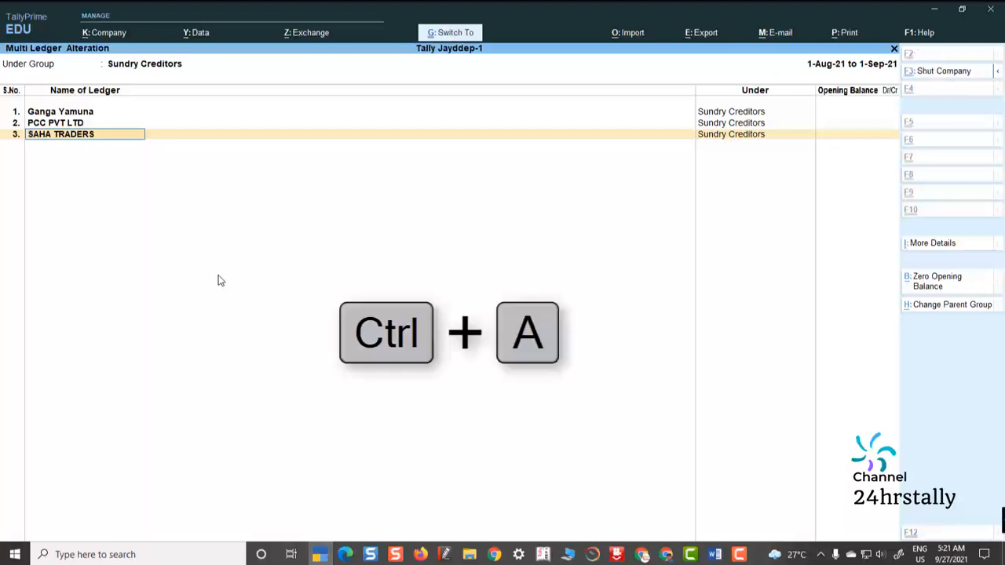
key("ctrl+a")
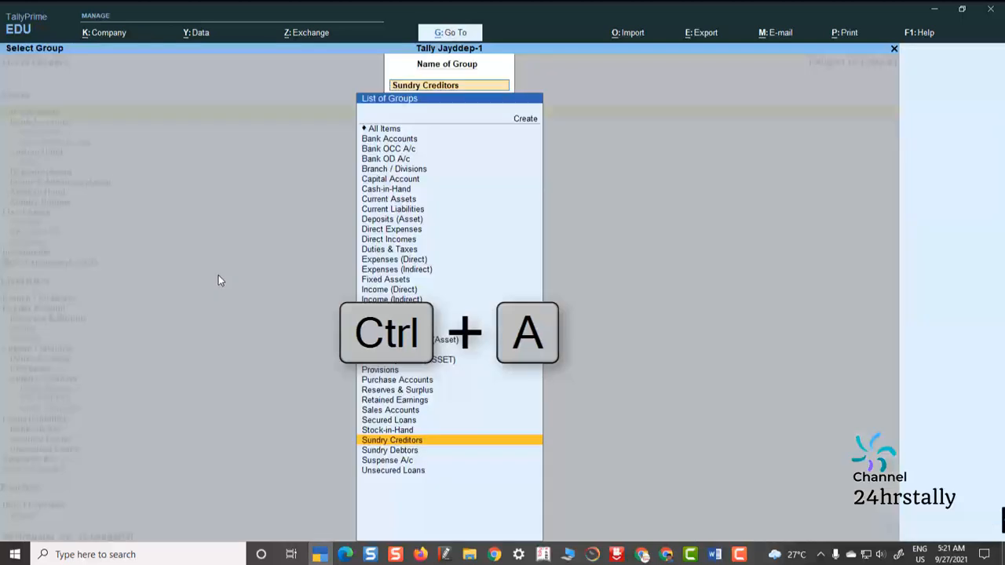
View the Indirect Expenses group's ledgers in the multi-ledger alteration, and return to the list of ledgers
key("Up")
key("Up")
key("Up")
key("Up")
key("Up")
key("Up")
key("Up")
key("Up")
key("Up")
key("Up")
key("Up")
key("Up")
key("Up")
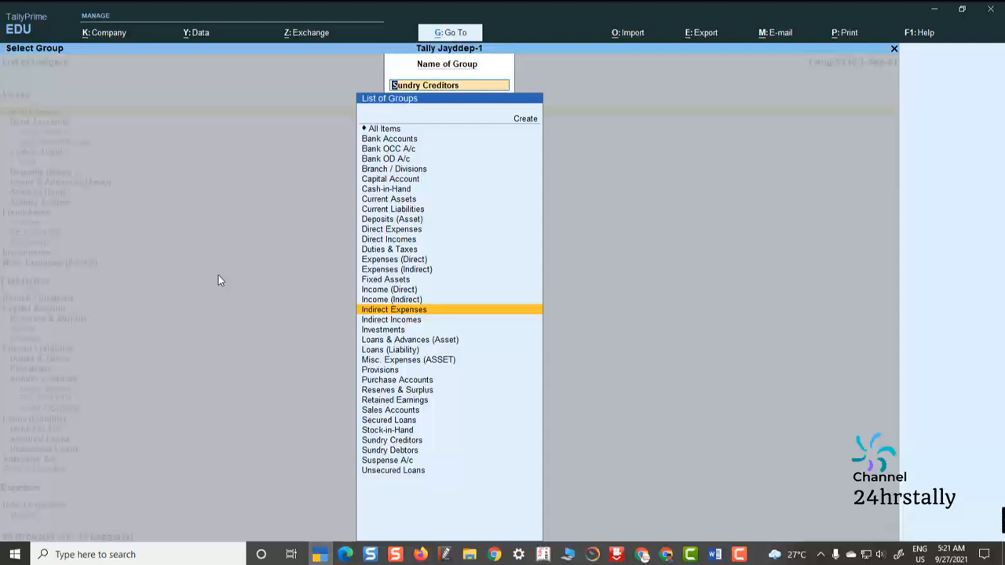
key("Return")
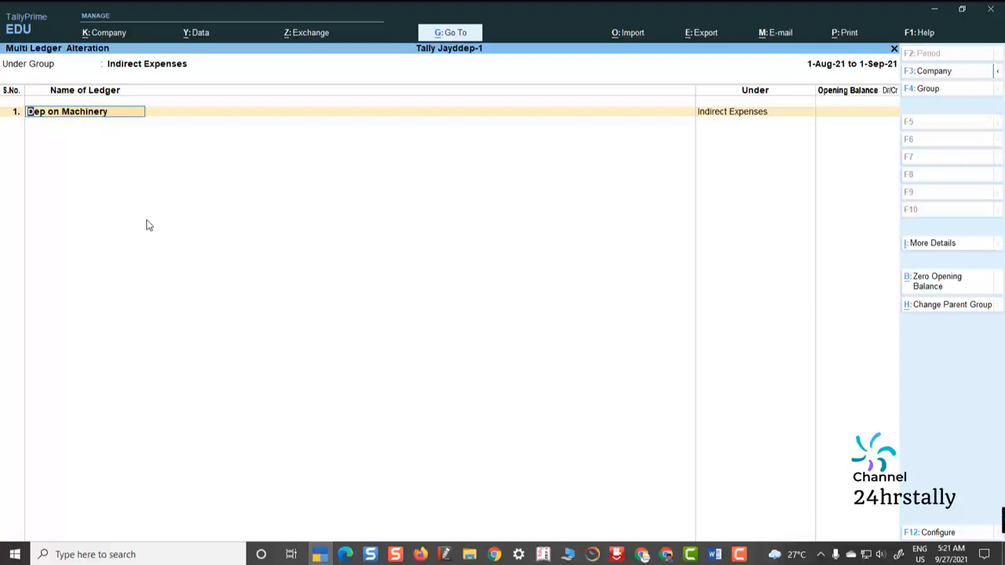
key("ctrl+h")
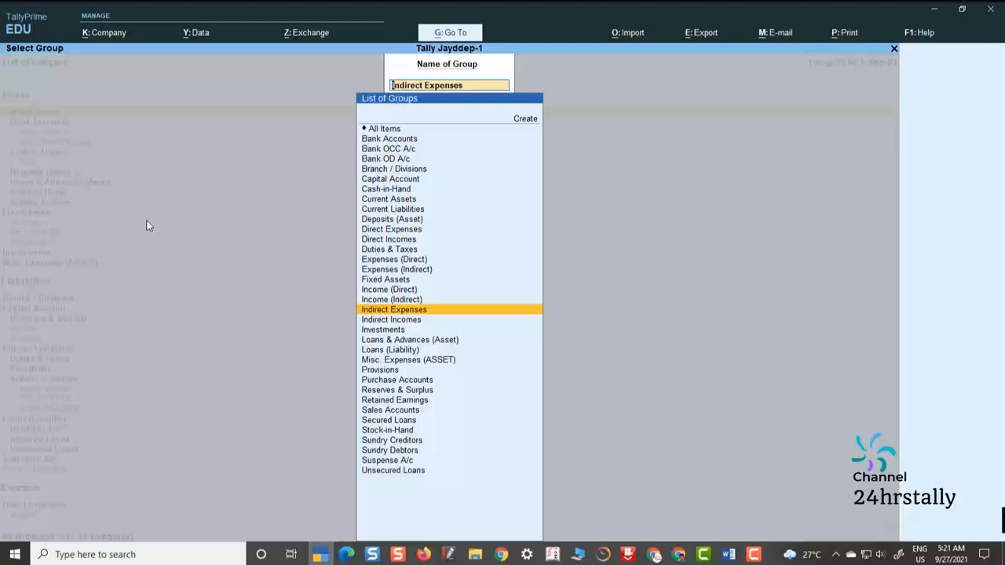
key("Escape")
key("Escape")
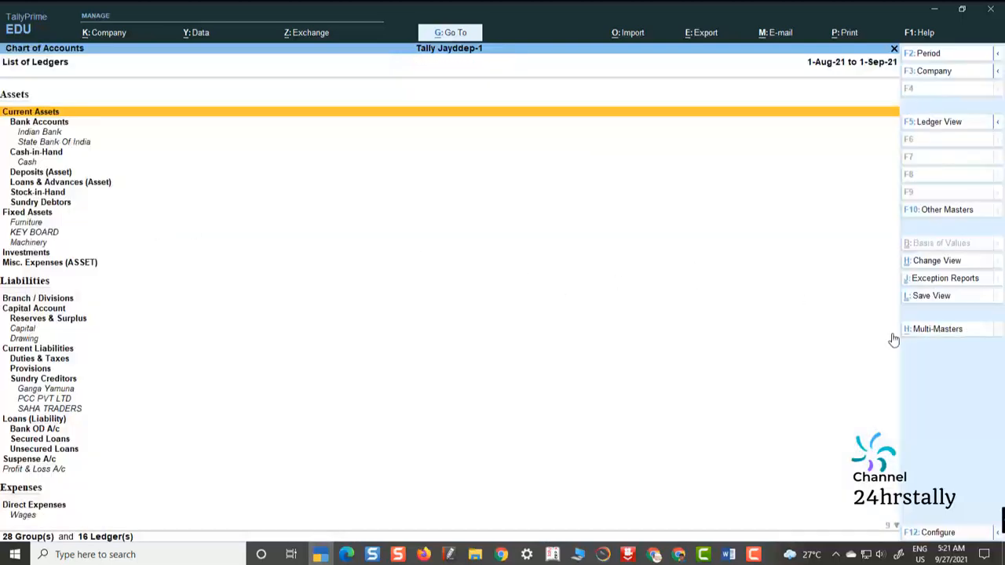
View all items' ledgers in the multi-ledger alteration, and return to the group selection
left_click(947, 332)
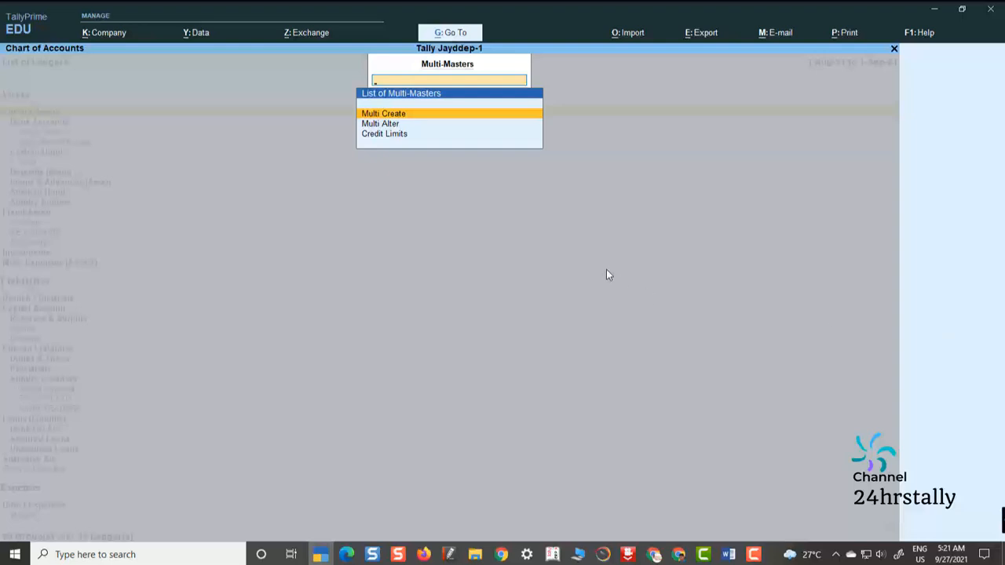
key("Down")
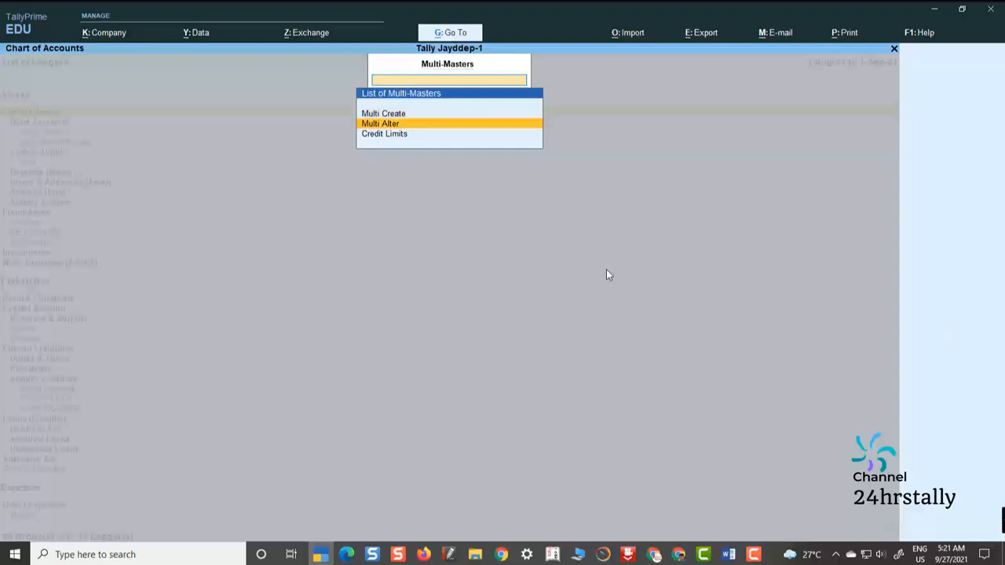
key("Return")
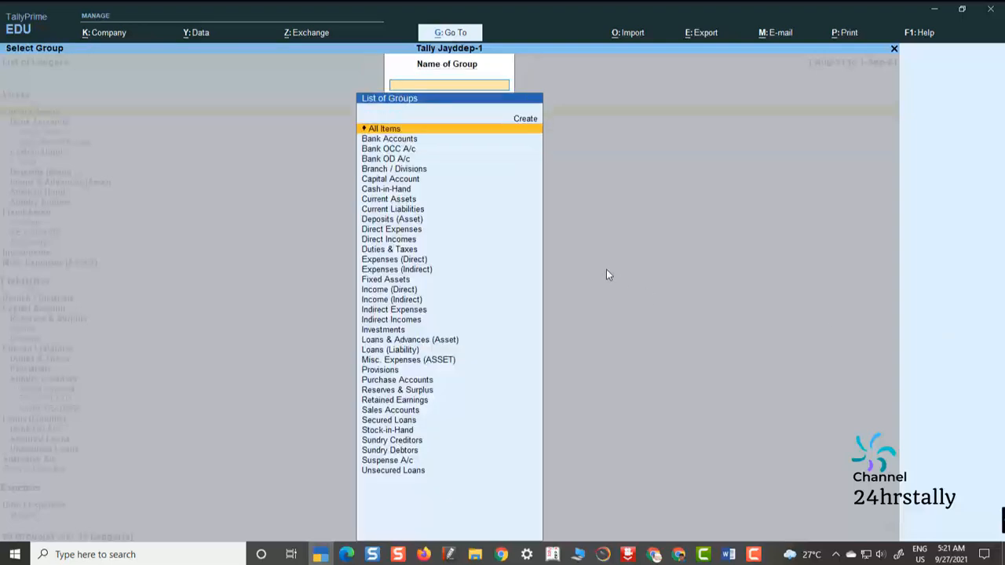
key("Return")
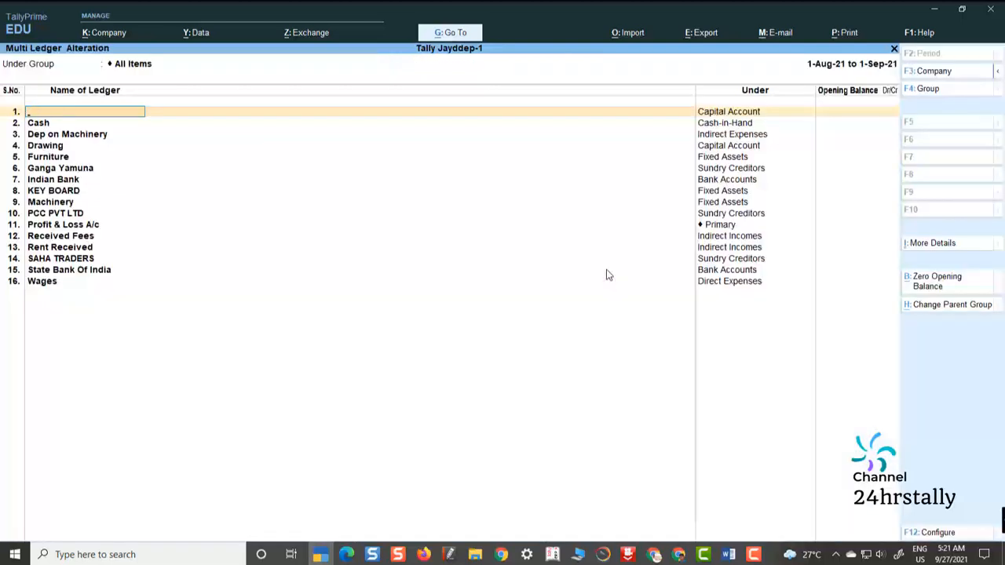
key("Escape")
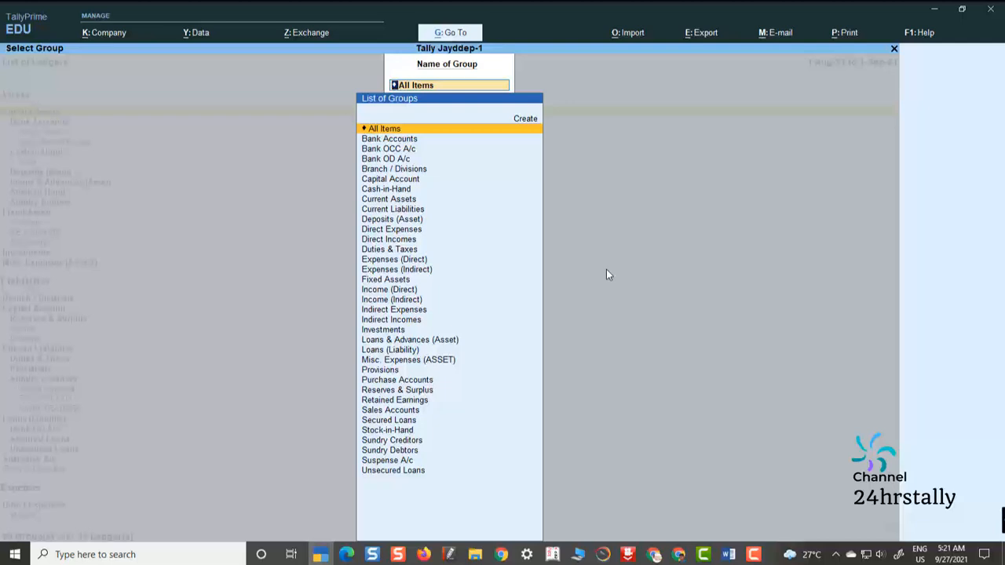
Open the Bank Accounts group in the multi-ledger alteration, keeping Indian Bank and State Bank Of India under Bank Accounts
key("Down")
key("Return")
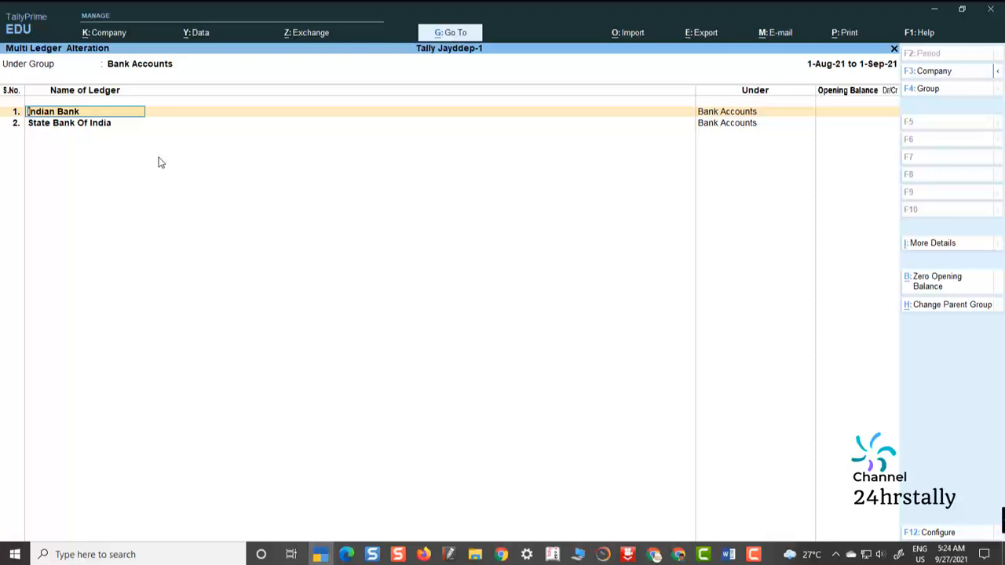
key("Return")
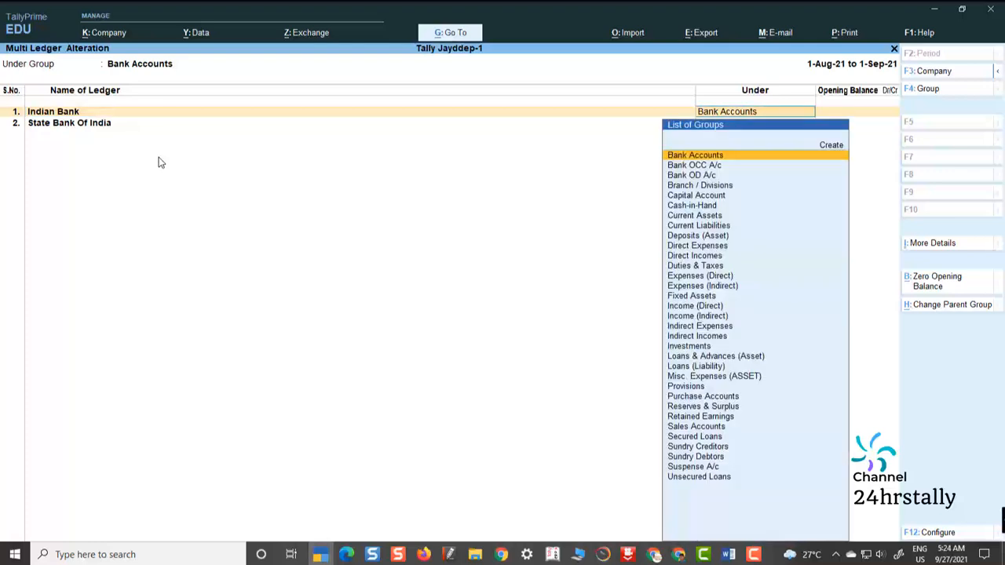
key("Return")
key("Return")
key("Return")
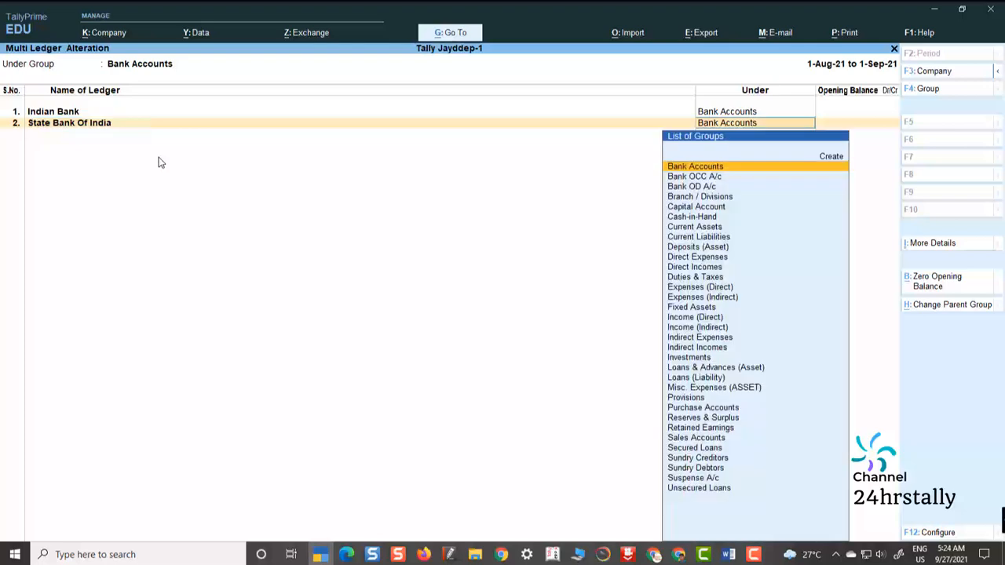
key("Return")
key("Return")
Add an Axis Bank ledger under Bank Accounts with no opening balance, and accept the multi-ledger alteration
type("A")
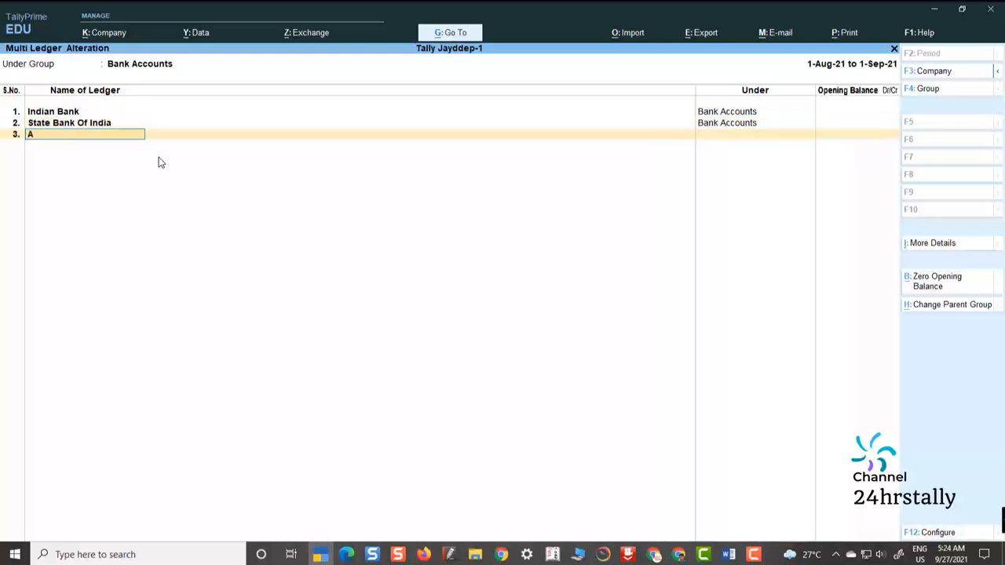
type("xis Bank")
key("Return")
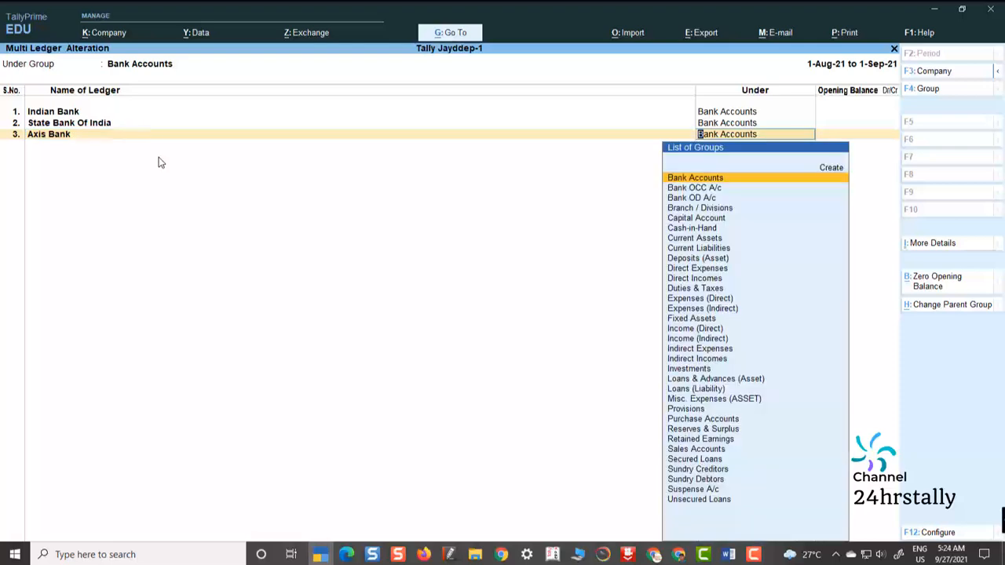
key("Return")
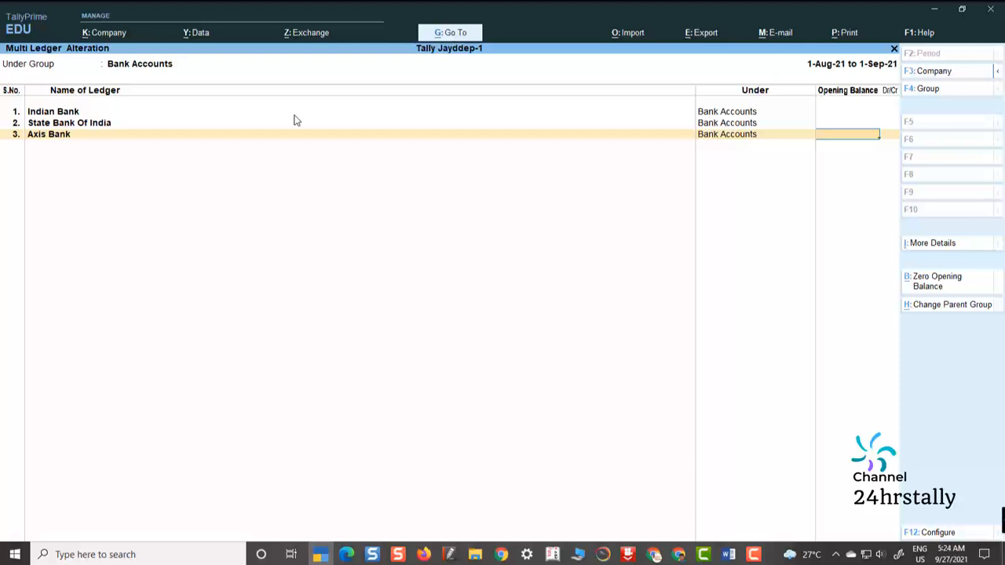
key("Return")
key("Return")
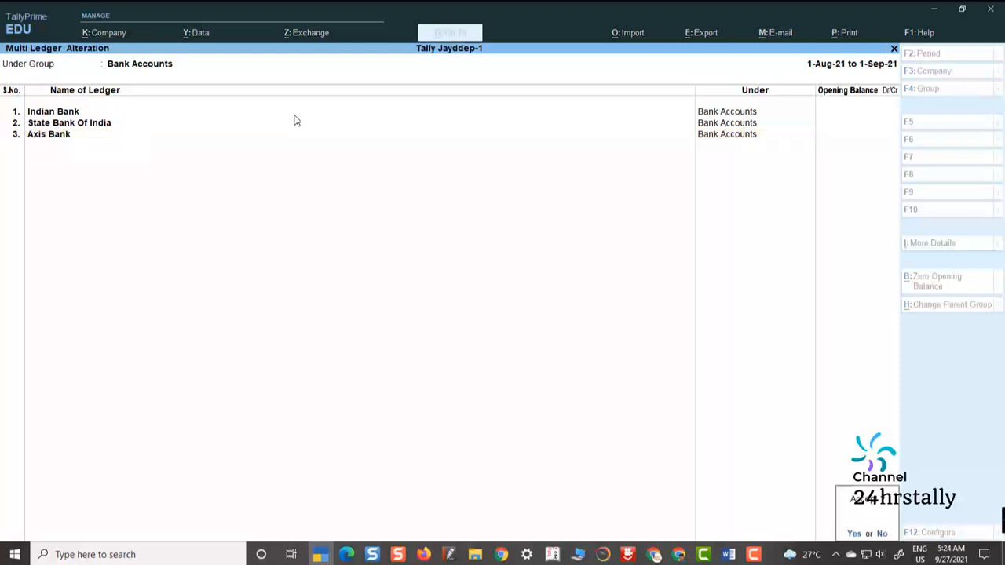
key("y")
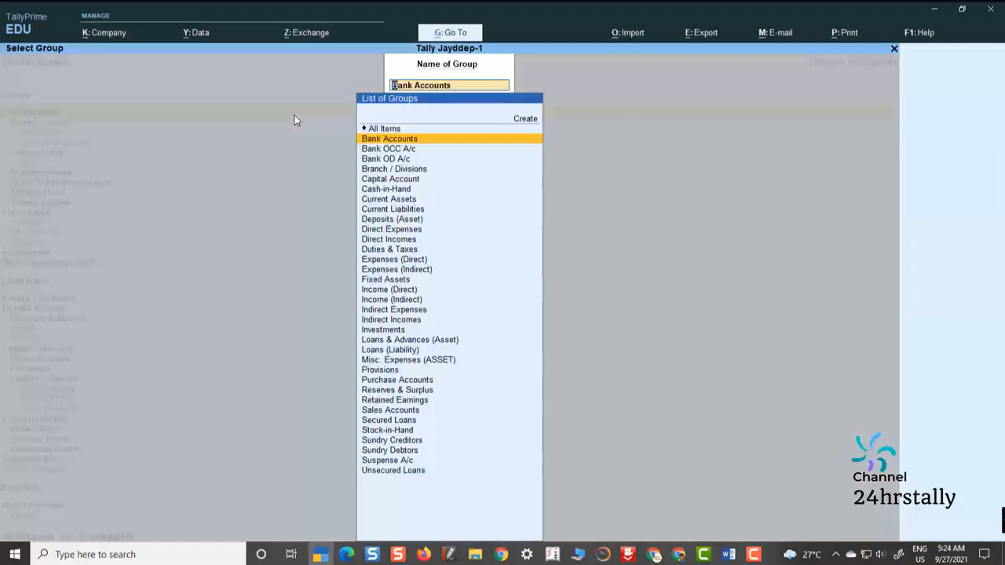
Review the Bank Accounts ledgers and the parent group option in the multi-ledger alteration, and return to the list of ledgers
key("Return")
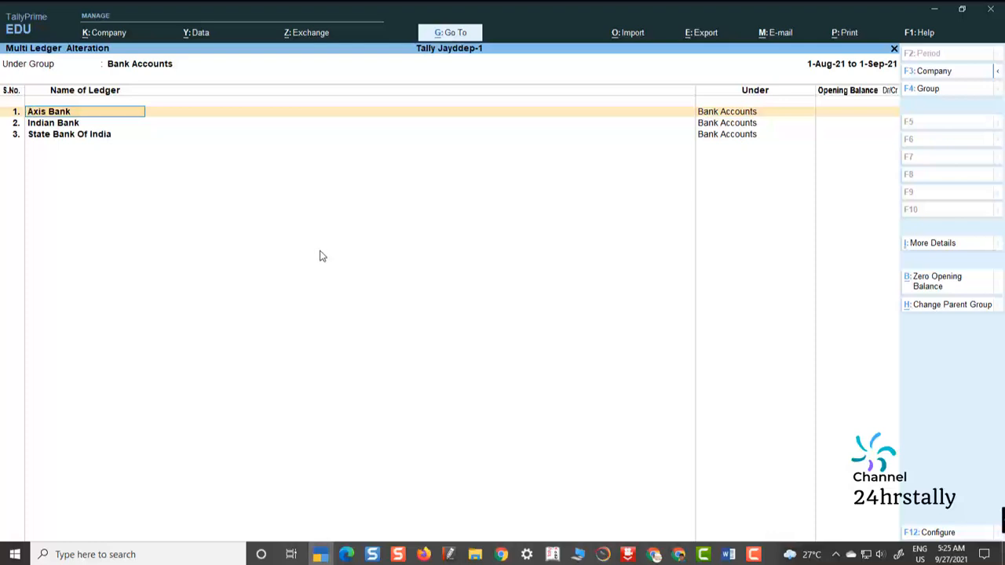
left_click(949, 309)
key("Escape")
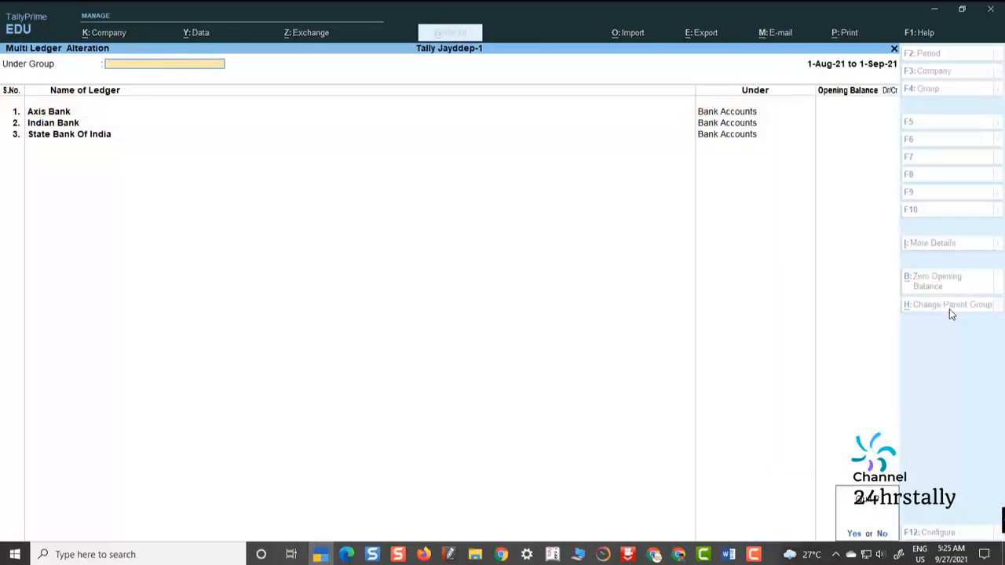
key("y")
key("BackSpace")
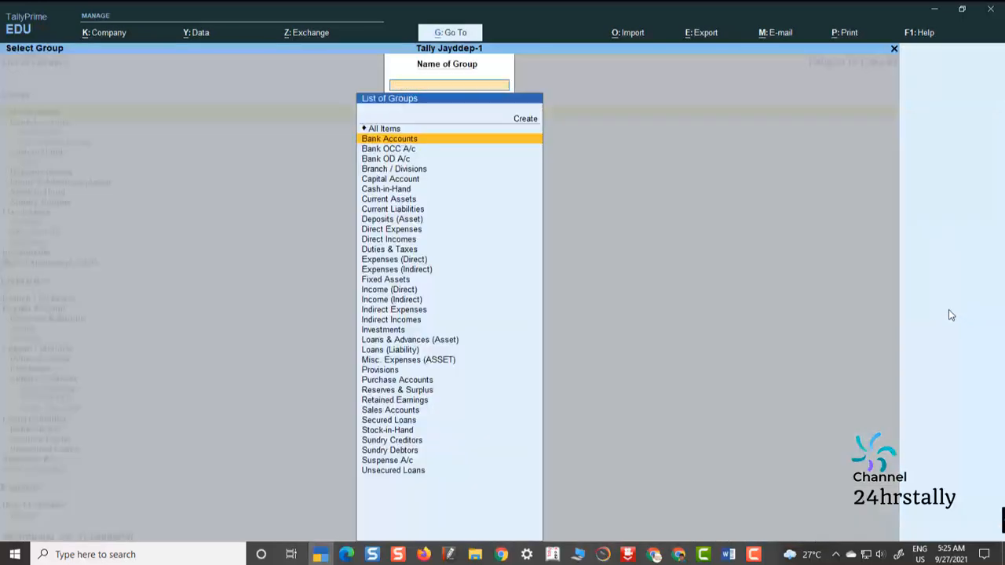
key("Escape")
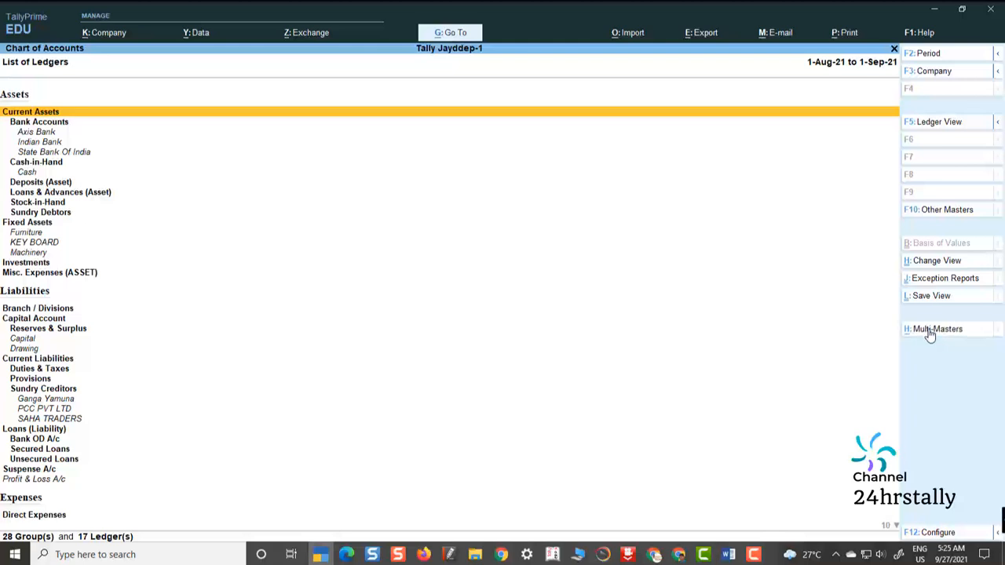
Create a Canra Bank ledger under Bank Accounts through the multi-ledger creation, with no opening balance, and accept it
left_click(933, 330)
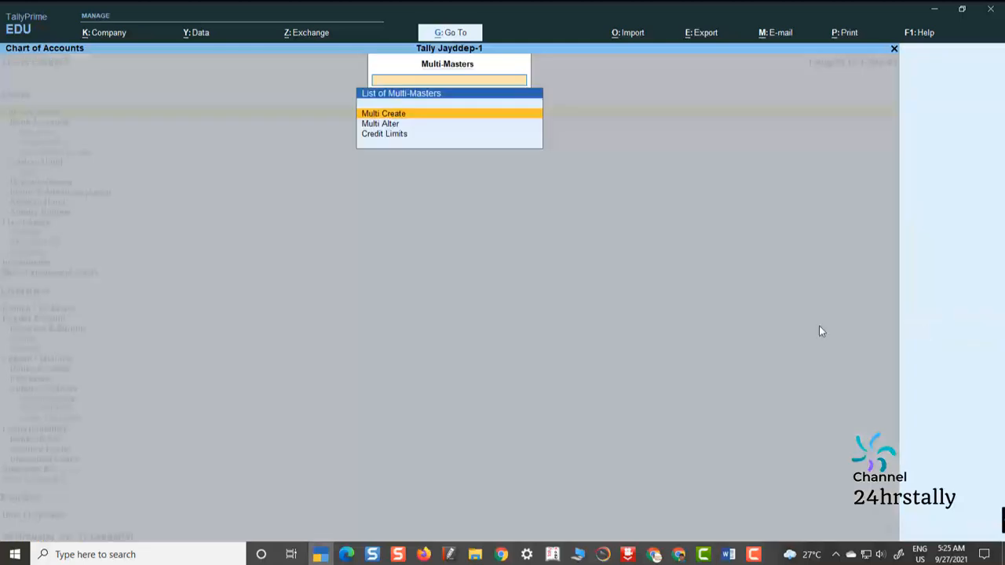
left_click(384, 114)
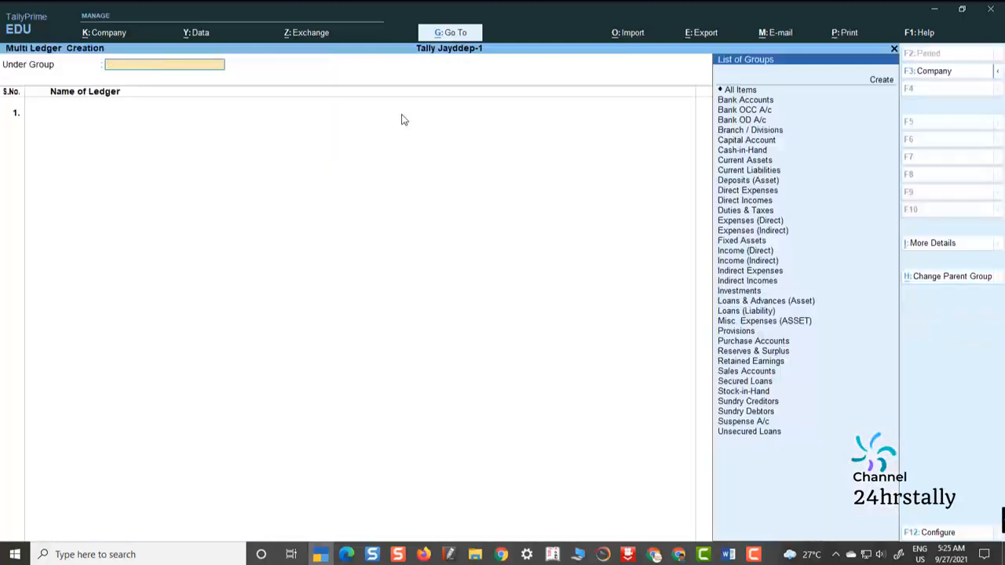
key("Down")
key("Down")
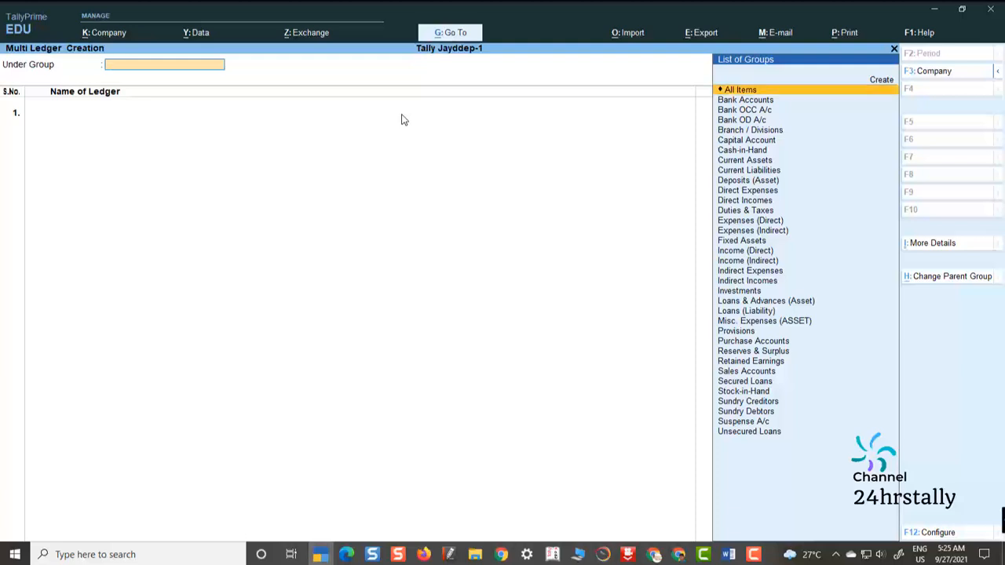
key("Return")
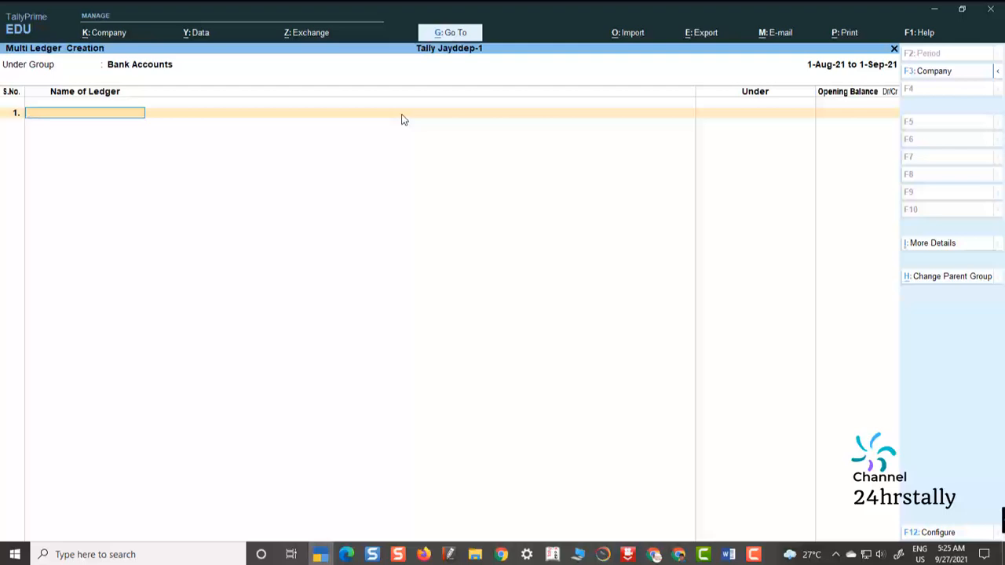
type("Canra Bank")
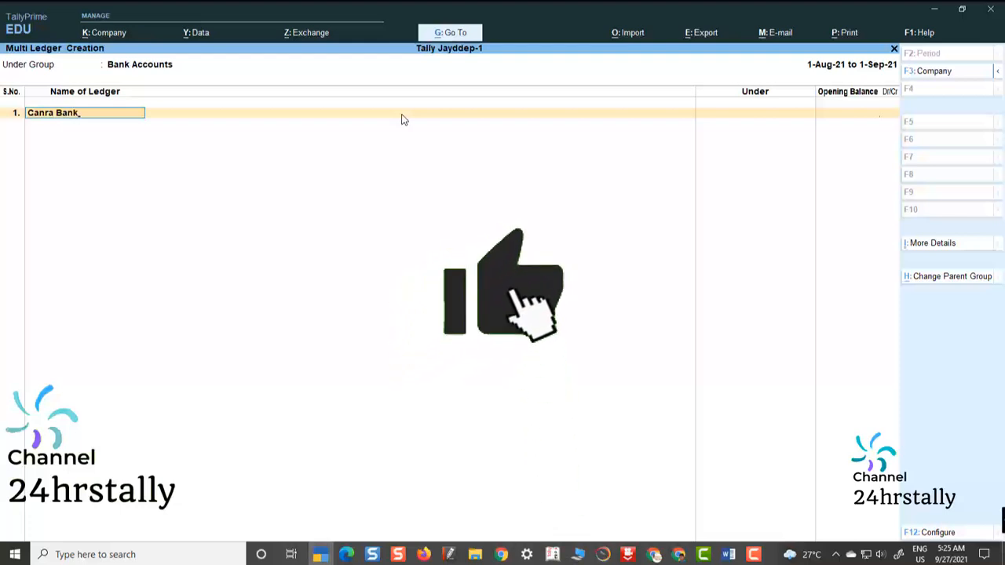
key("Return")
key("Return")
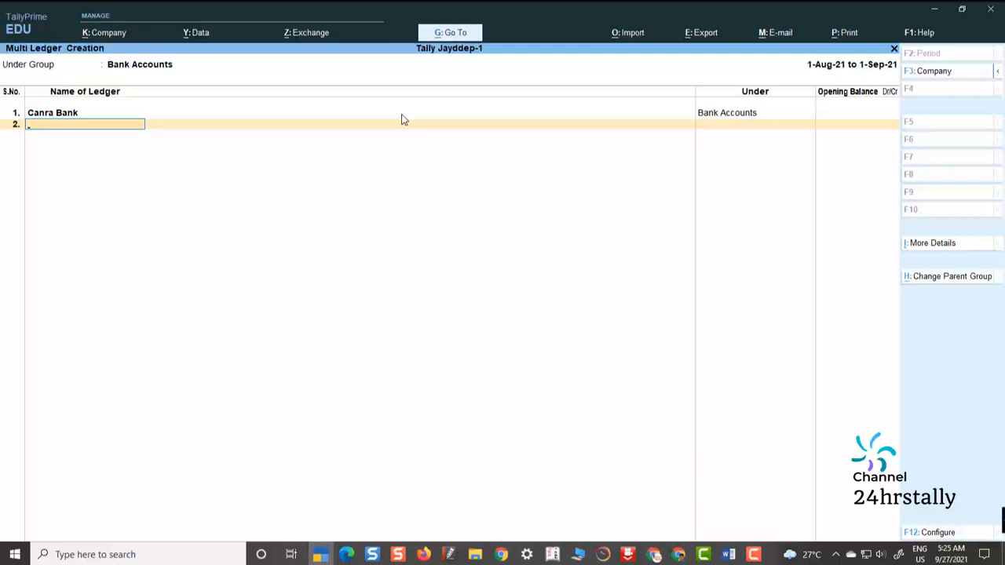
key("Return")
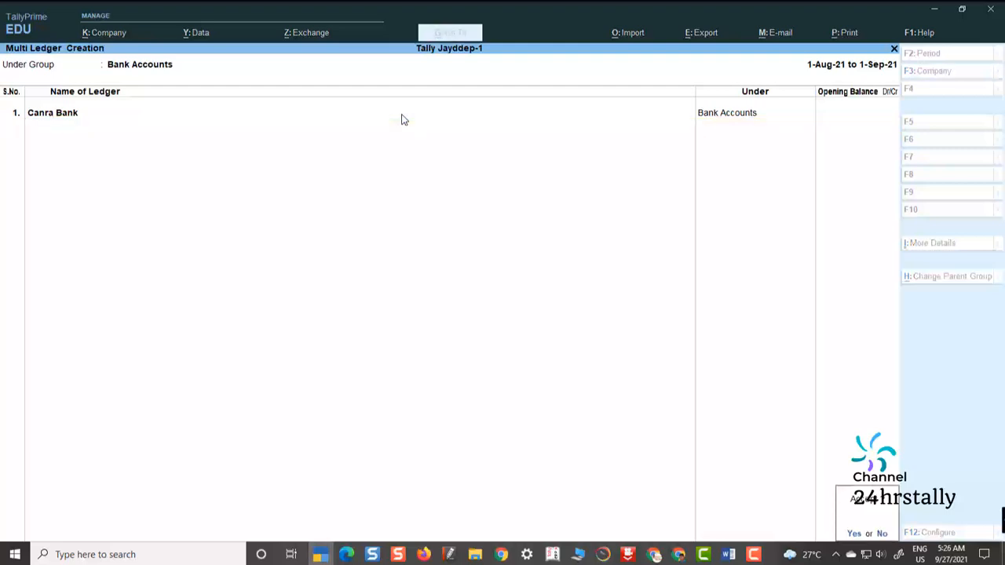
key("Return")
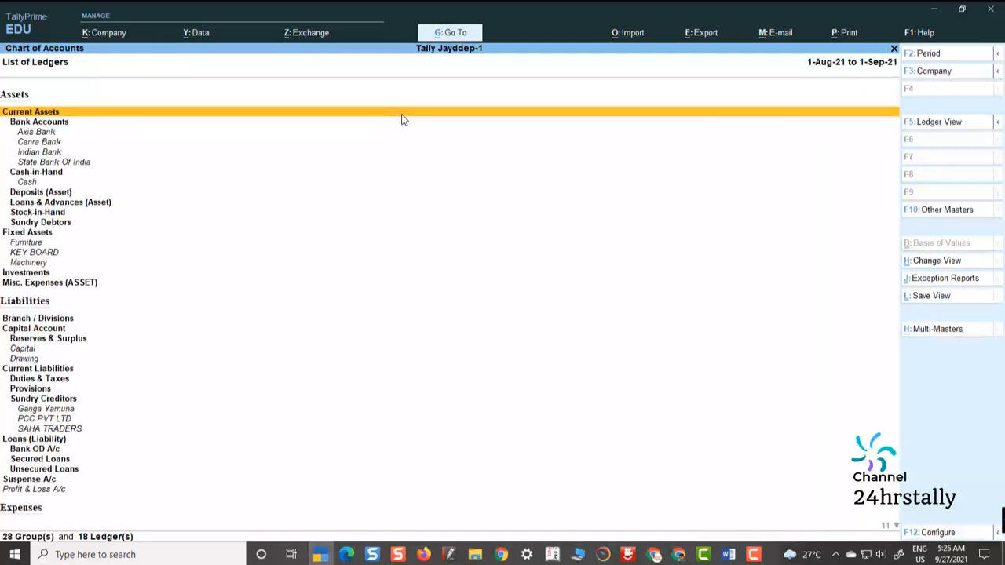
View the blank single-ledger creation form from the Gateway of Tally, and quit it without creating a ledger
key("Escape")
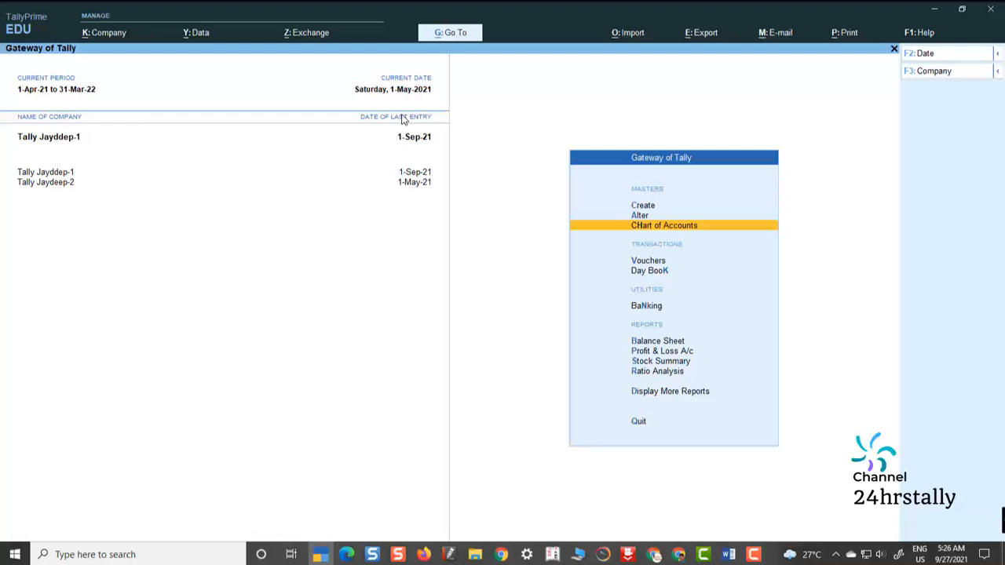
key("Up")
key("Up")
key("Return")
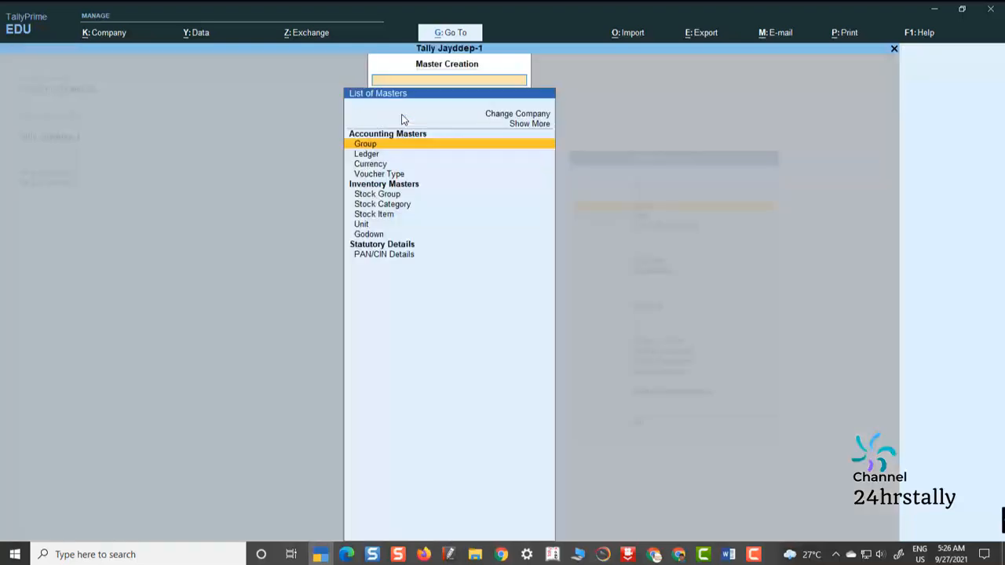
key("Down")
key("Return")
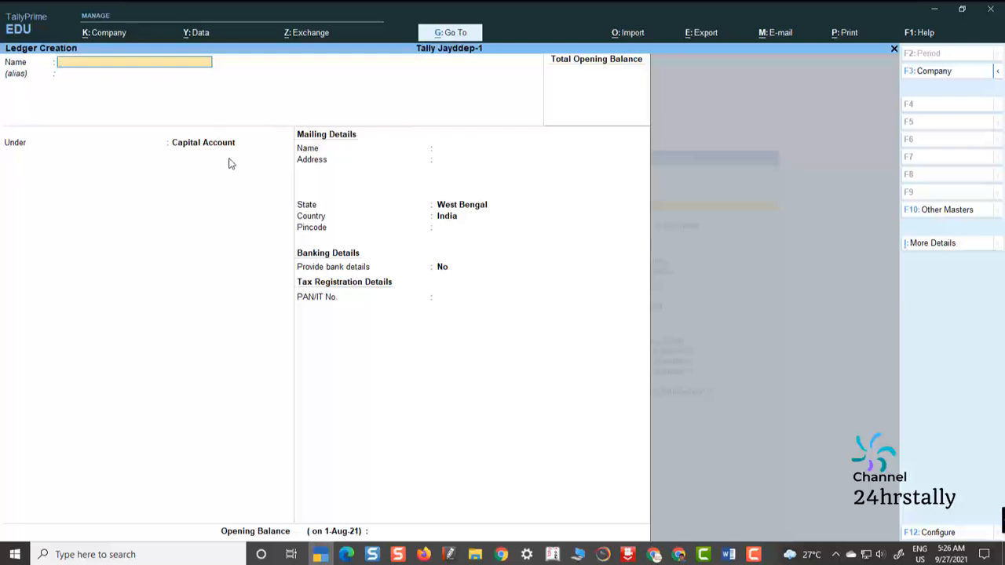
key("Escape")
key("y")
key("Escape")
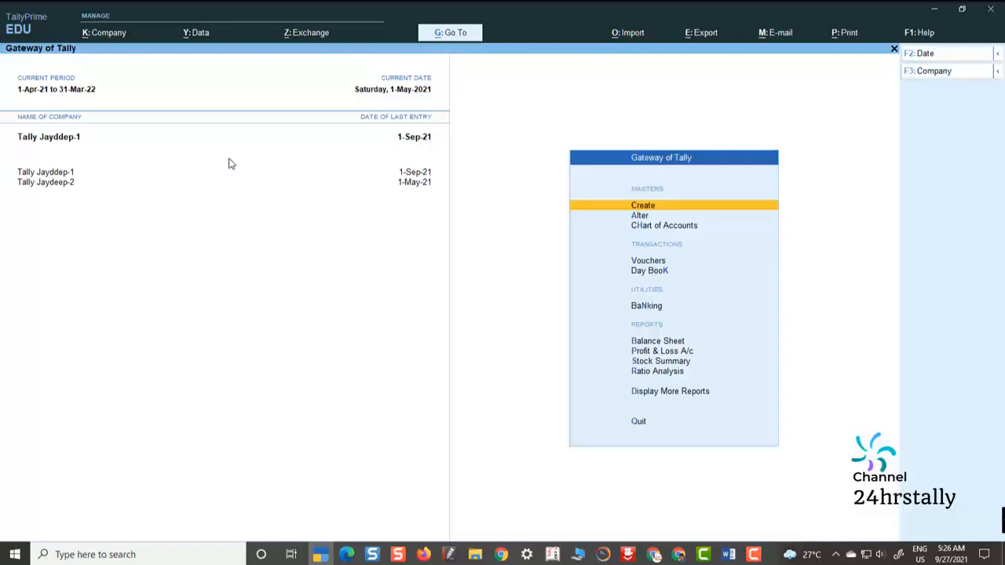
Look through the list of ledgers available for single-ledger alteration
key("Down")
key("Return")
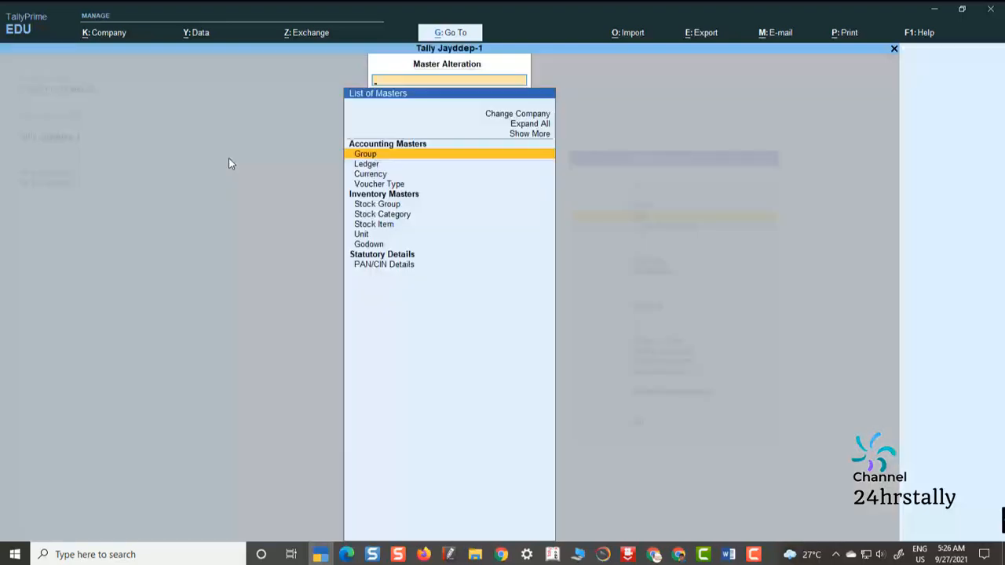
key("Down")
key("Return")
key("Down")
key("Down")
key("Down")
key("Down")
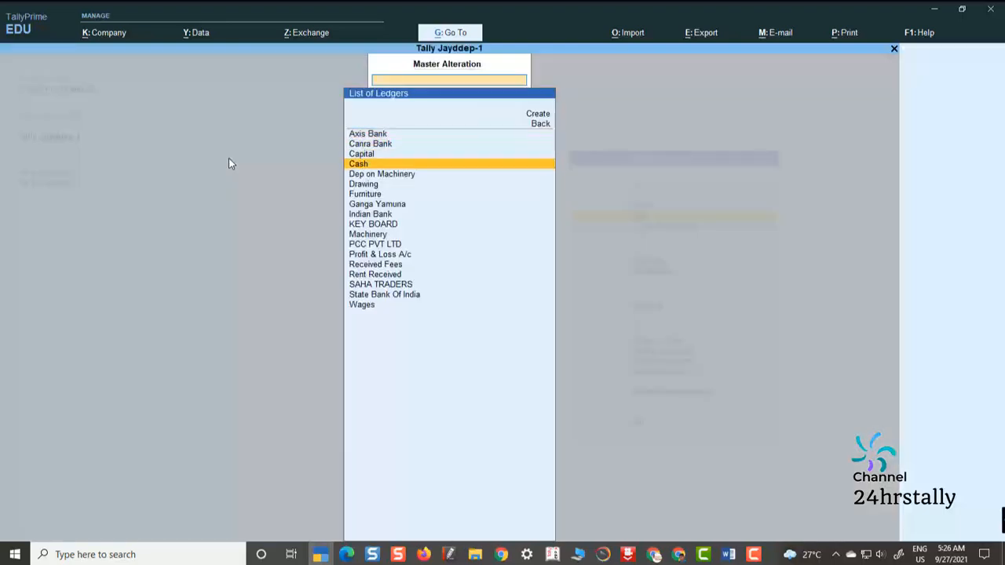
key("Up")
key("Up")
key("Up")
key("Up")
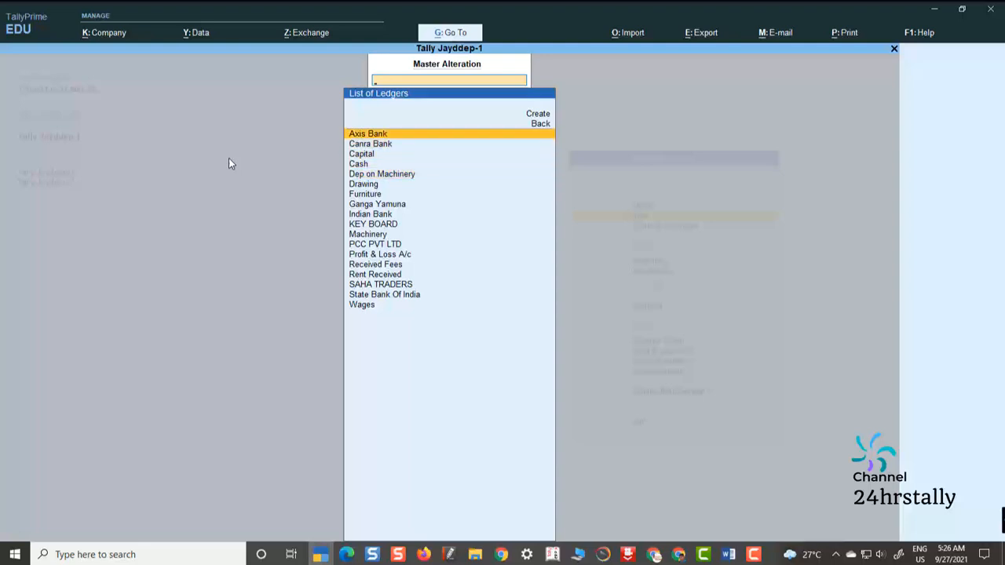
View the Axis Bank ledger's alteration form, and return to the Gateway of Tally
key("Return")
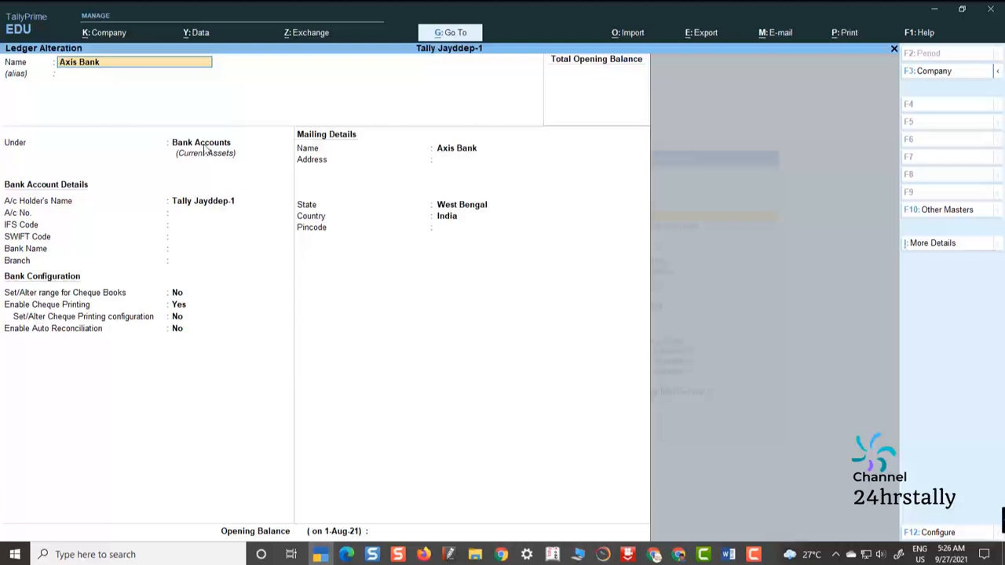
key("BackSpace")
key("Escape")
key("Escape")
key("Escape")
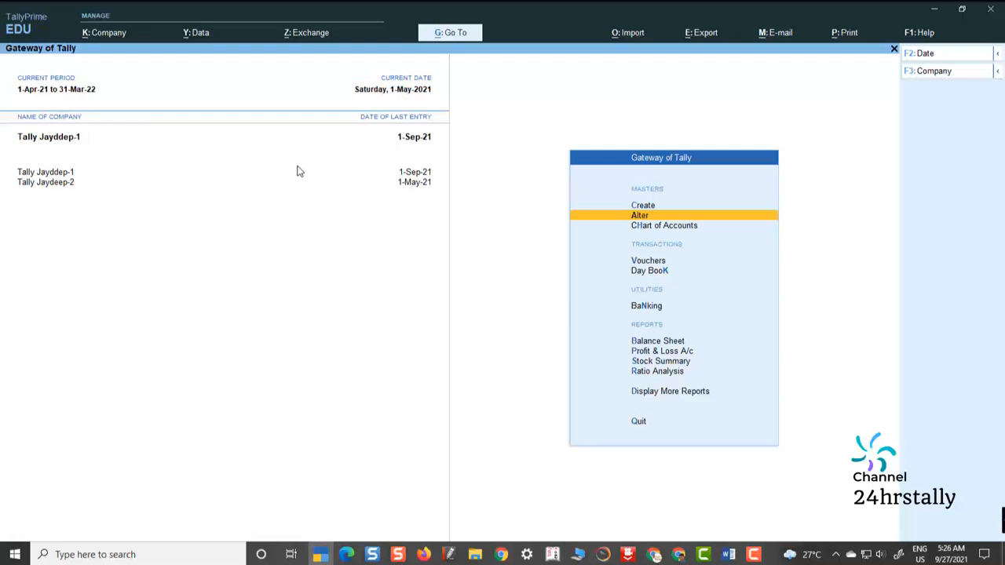
View the list of ledgers in the Chart of Accounts, and return to the Gateway of Tally
key("h")
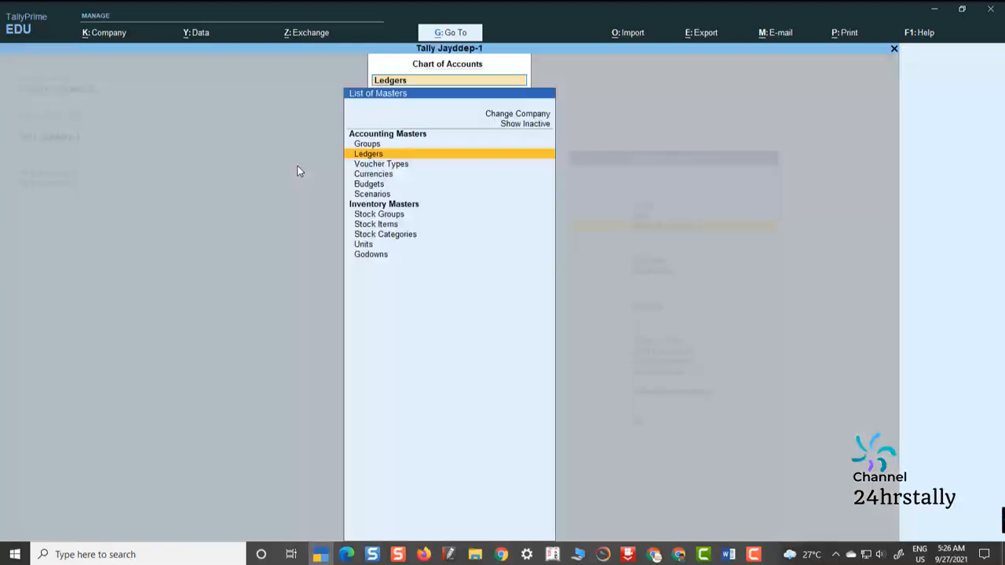
key("Return")
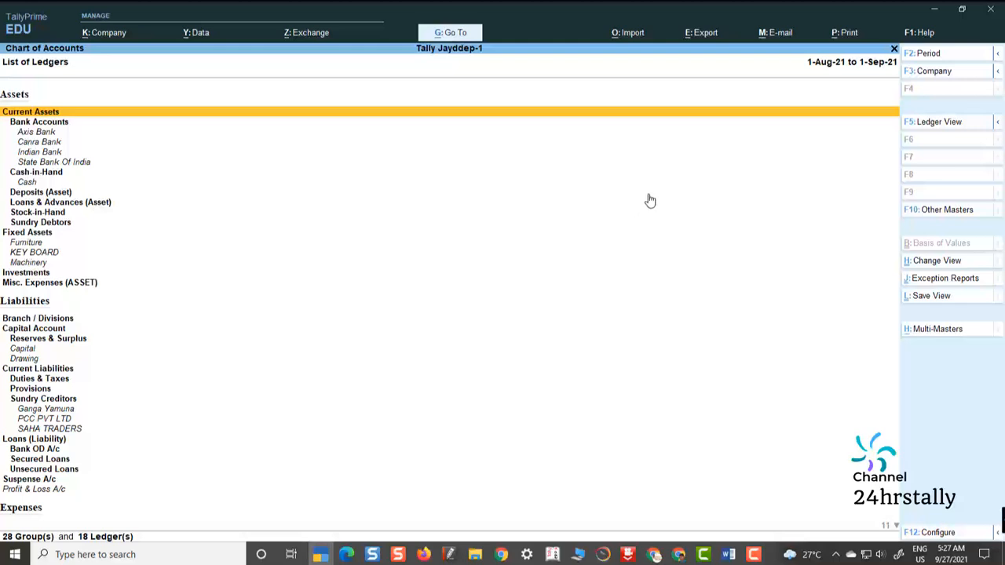
key("Escape")
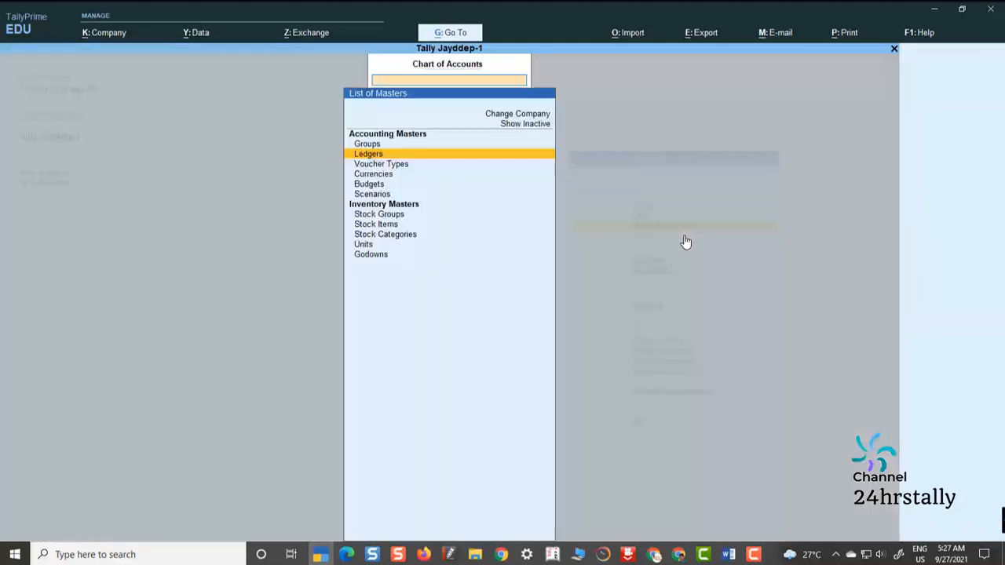
key("Escape")
Show only the unused ledgers in the Chart of Accounts through the exception reports
key("Return")
key("Return")
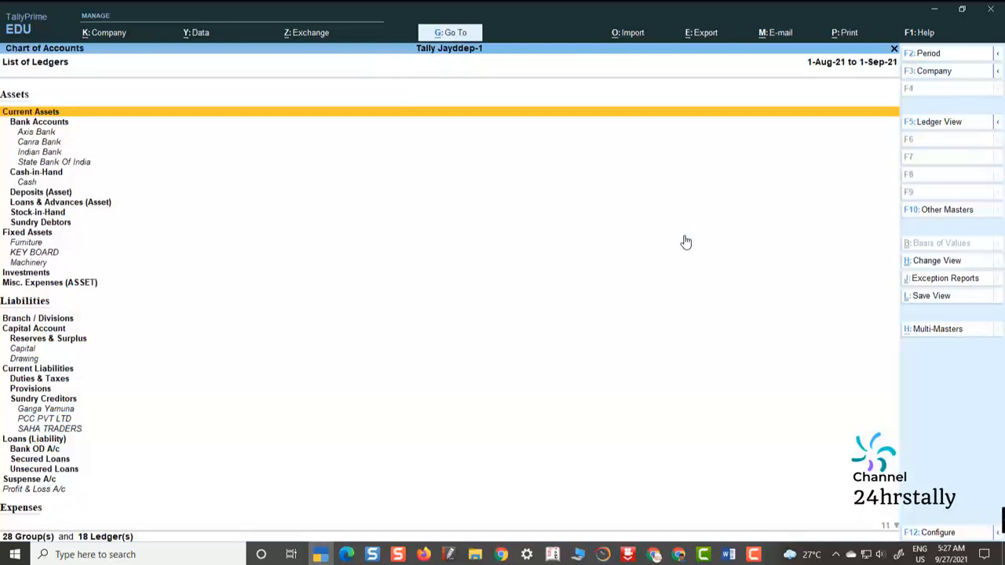
left_click(947, 280)
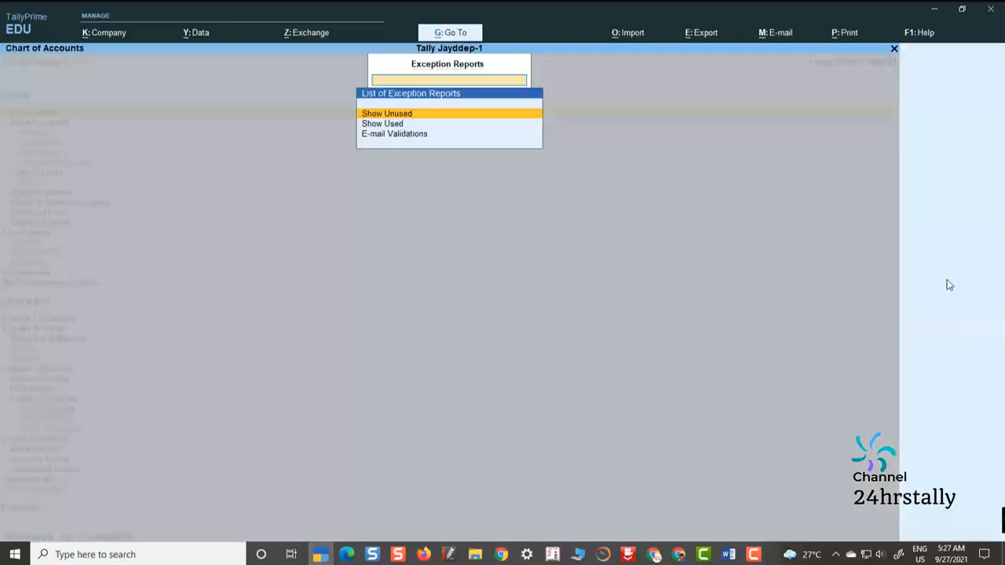
left_click(398, 116)
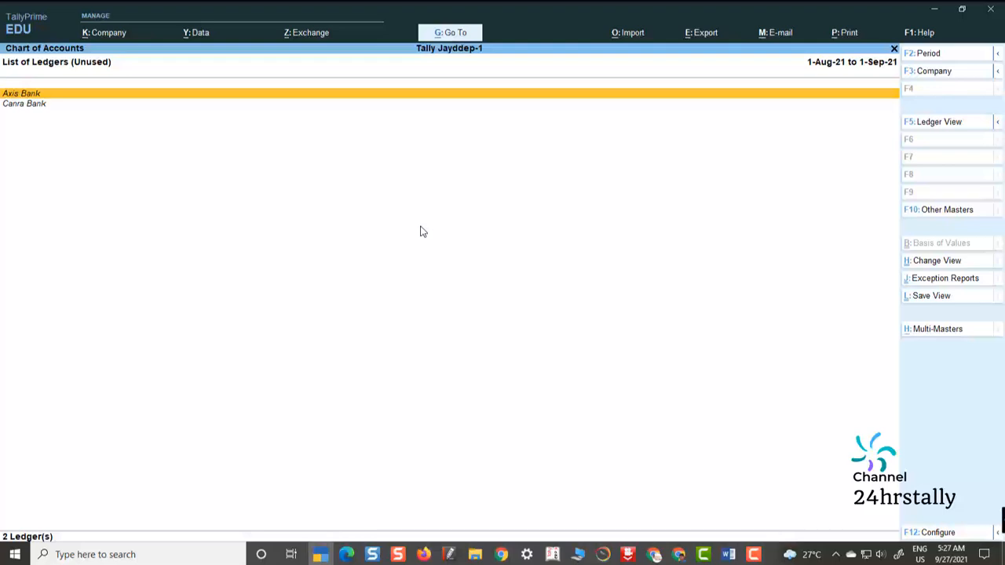
key("Return")
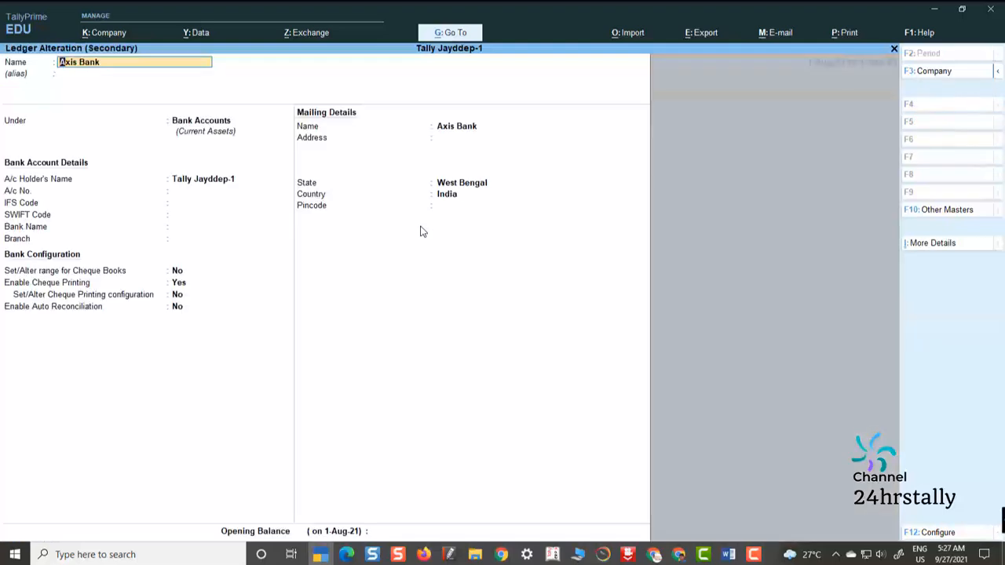
key("BackSpace")
key("Escape")
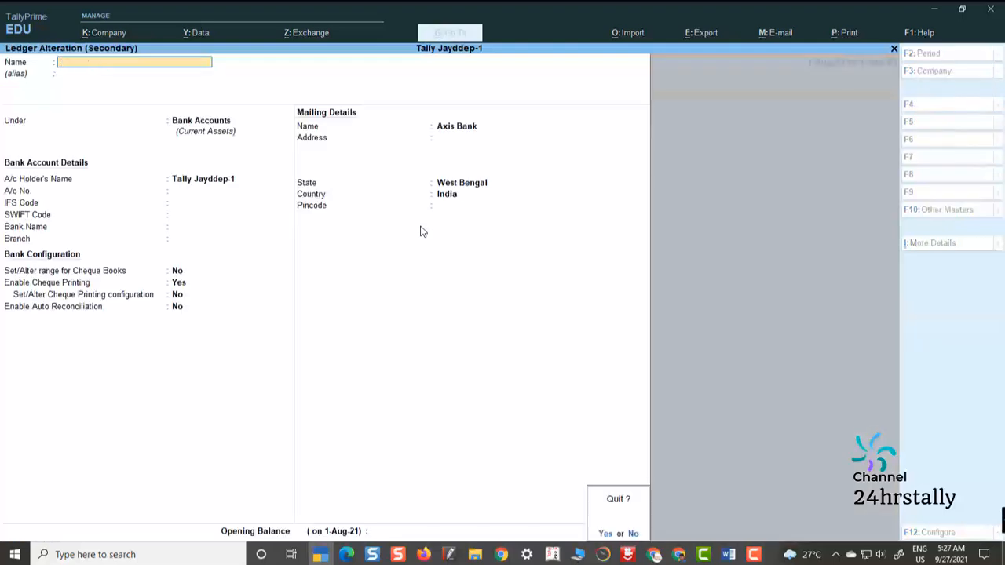
key("y")
Delete the Axis Bank and Canra Bank ledgers from the list of unused ledgers
key("Return")
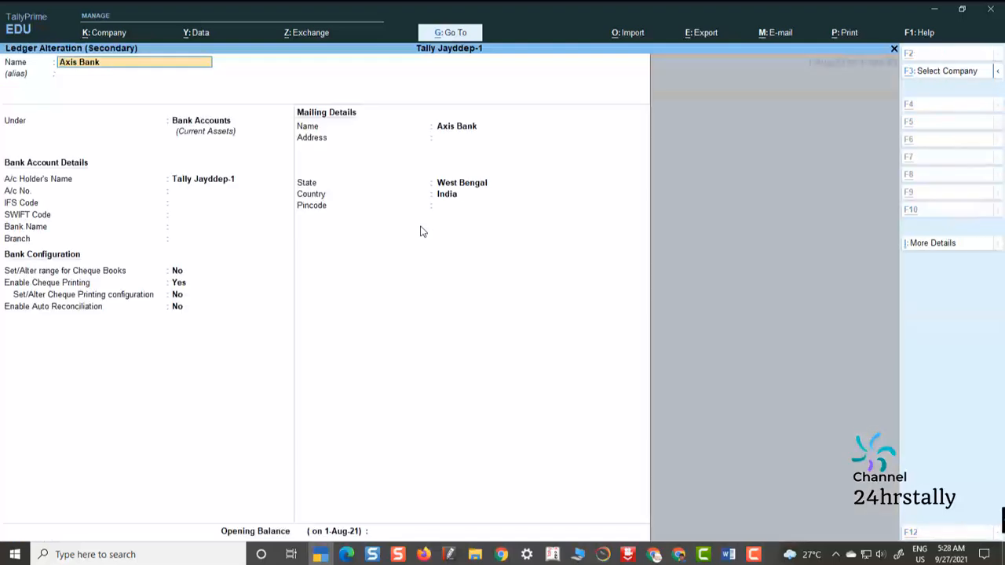
key("alt+d")
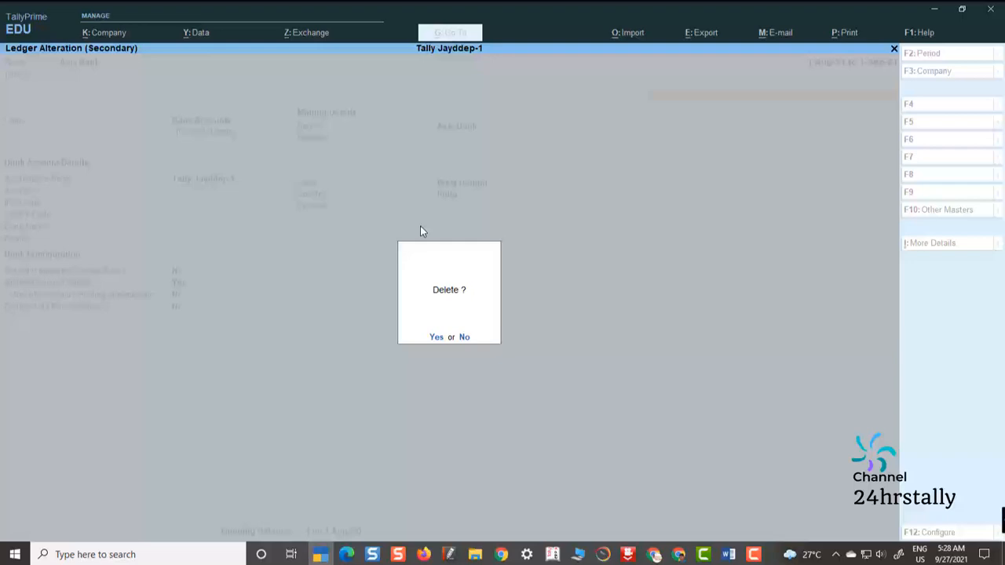
key("y")
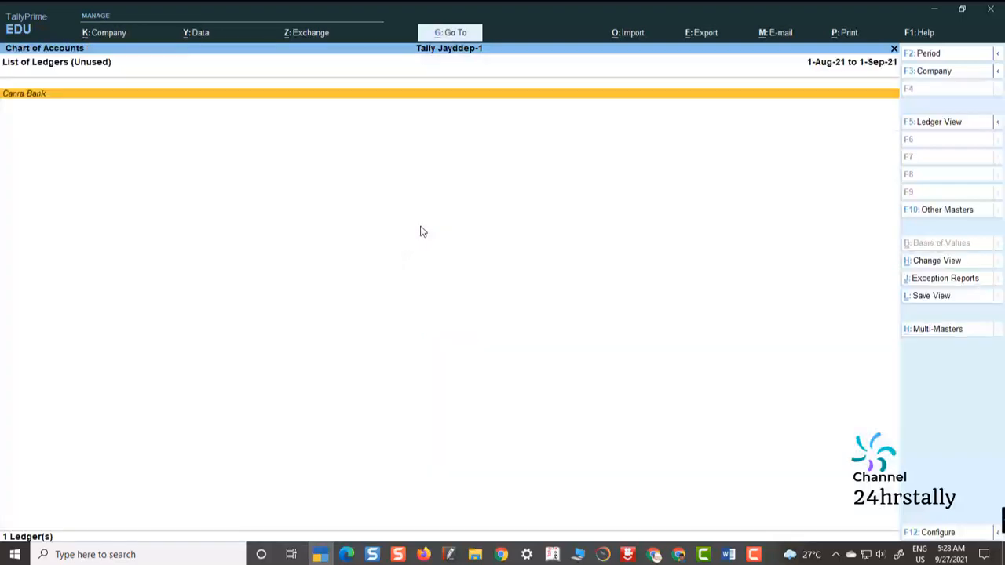
key("Return")
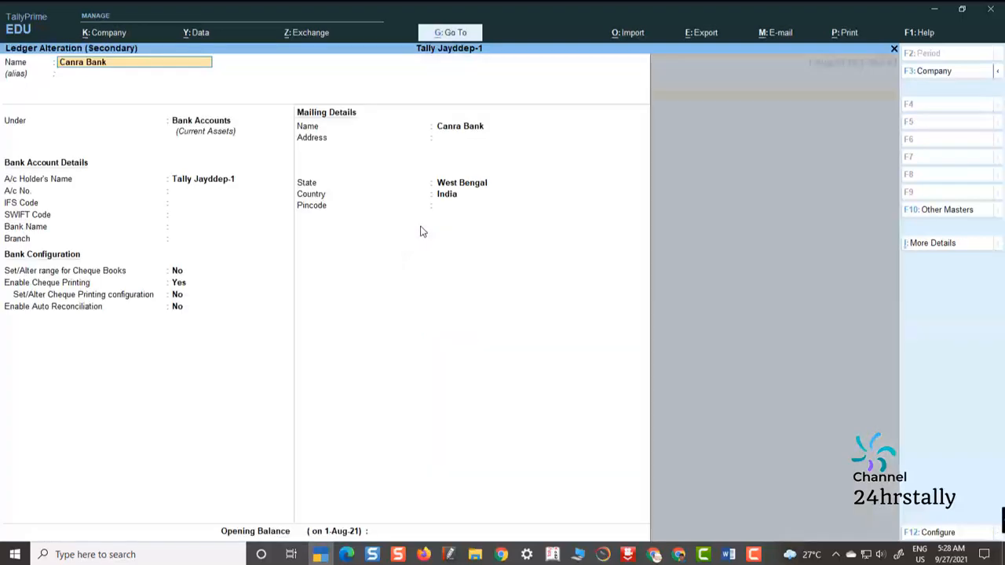
key("alt+d")
key("y")
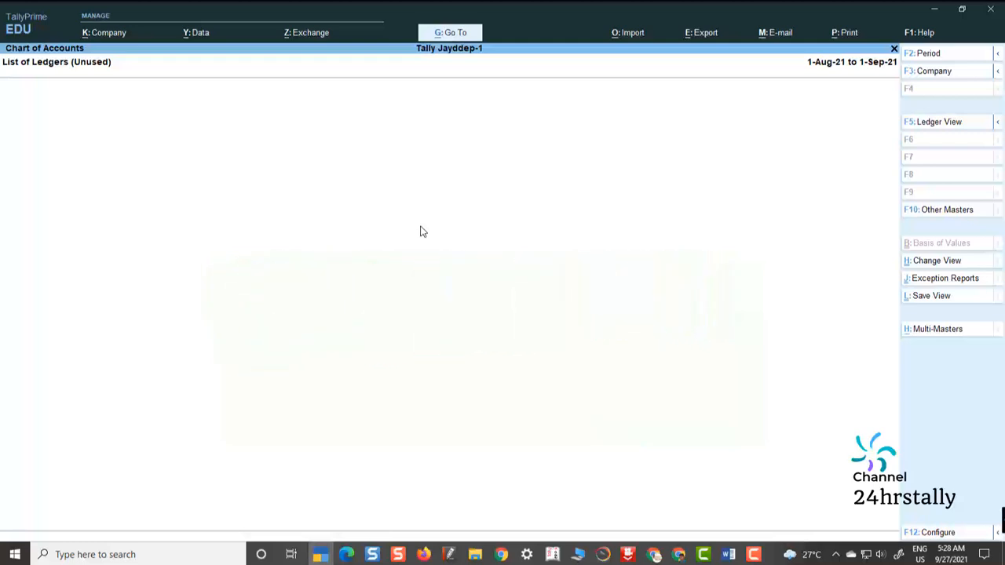
Check the Chart of Accounts ledger list and its unused-ledgers report again, and return to the Gateway of Tally
key("Escape")
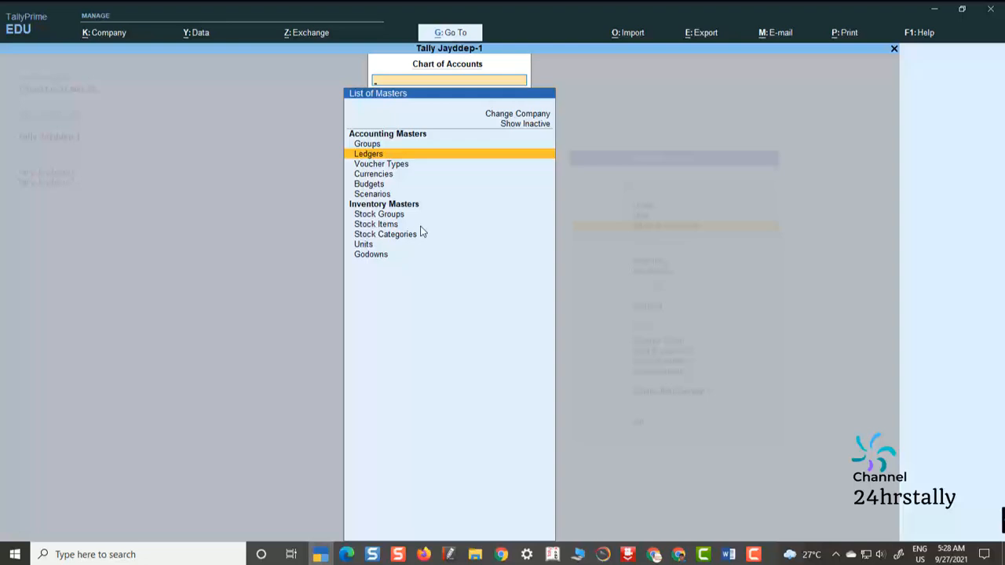
key("Return")
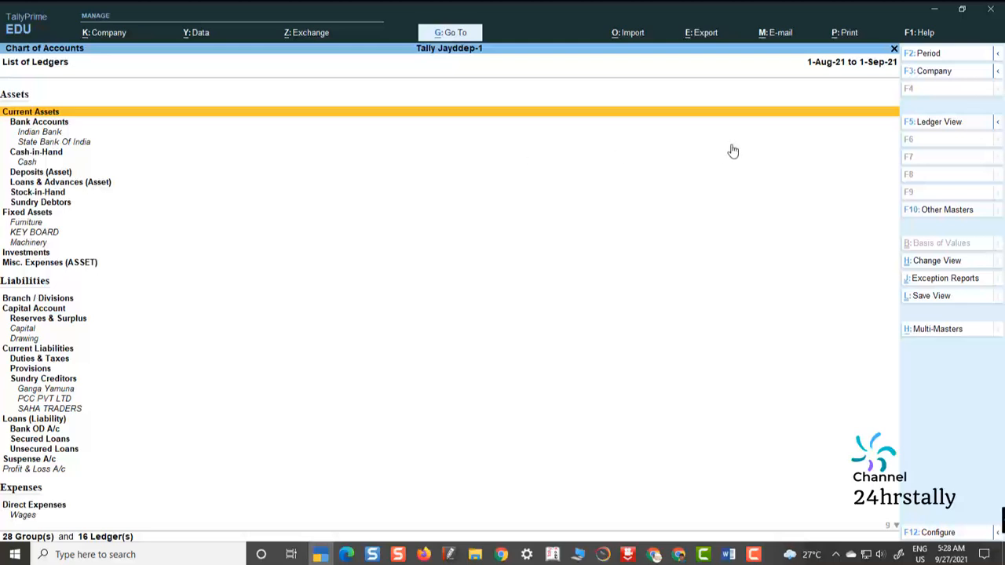
left_click(946, 281)
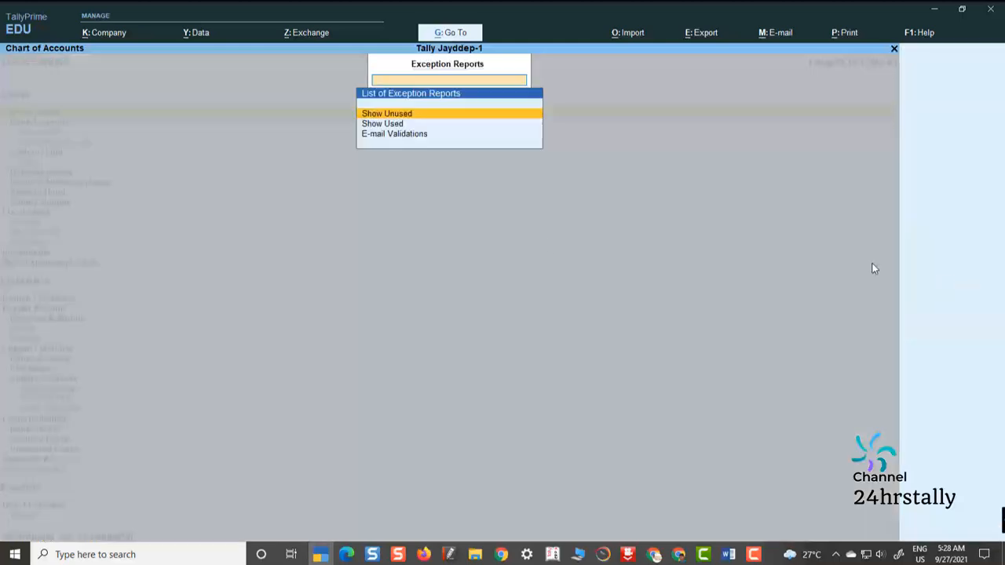
left_click(394, 116)
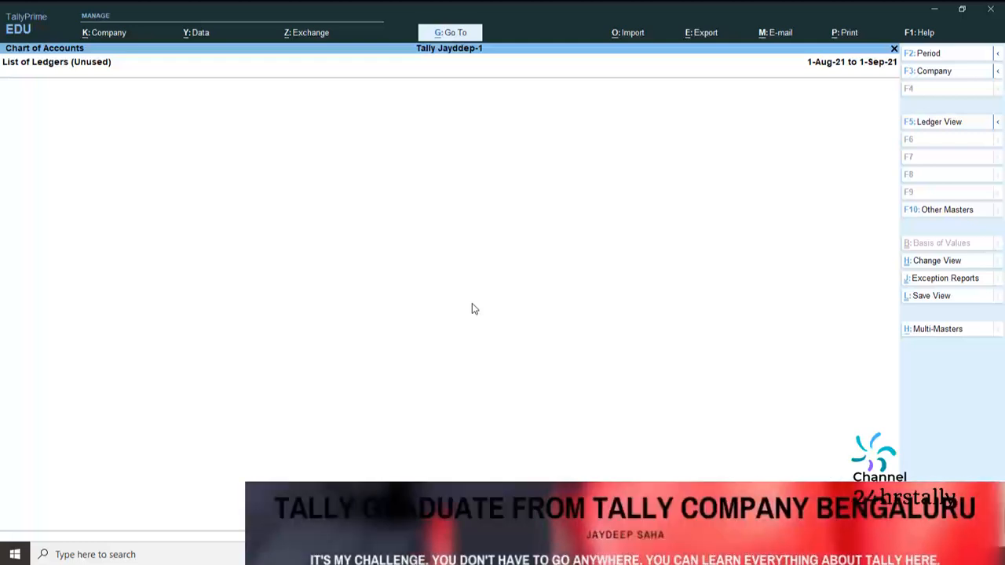
key("Escape")
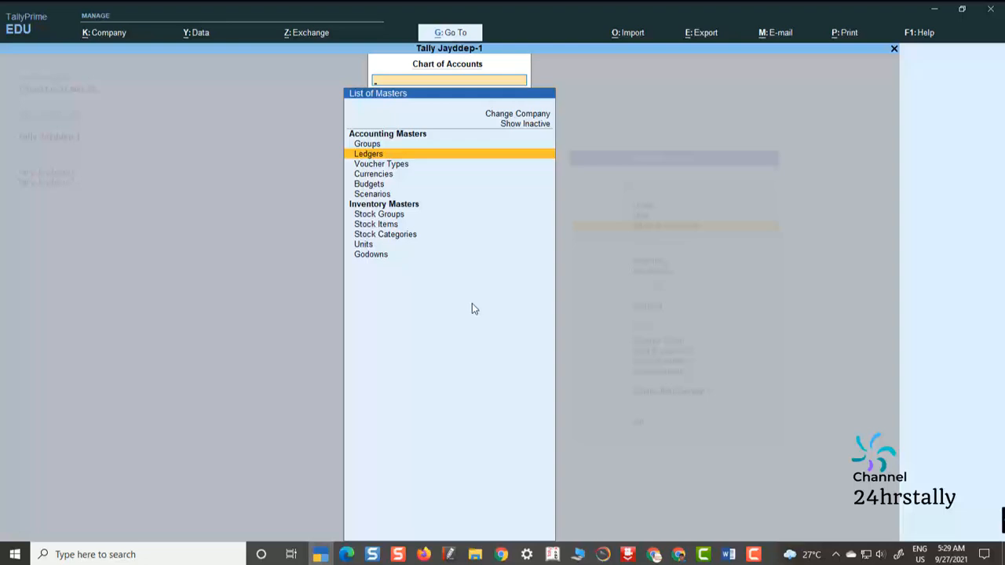
key("Escape")
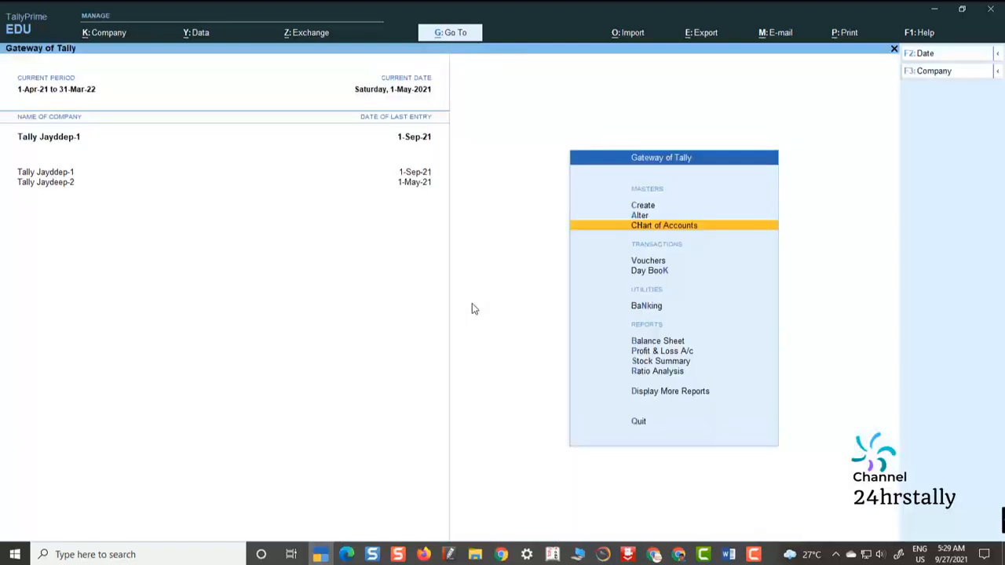
View the ledgers of all groups in the multi-ledger alteration, and return to the Gateway of Tally without changing any
key("Return")
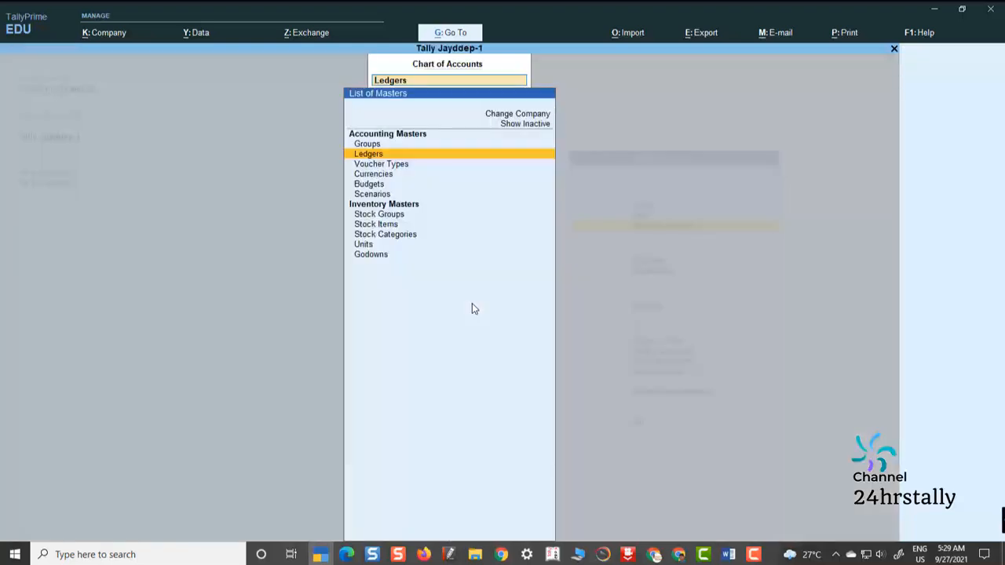
key("Return")
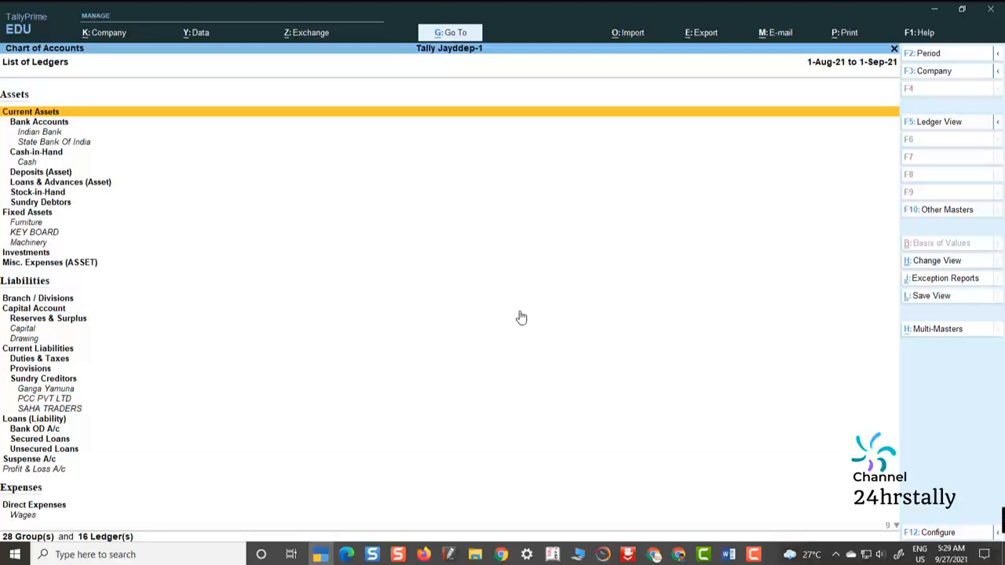
left_click(938, 329)
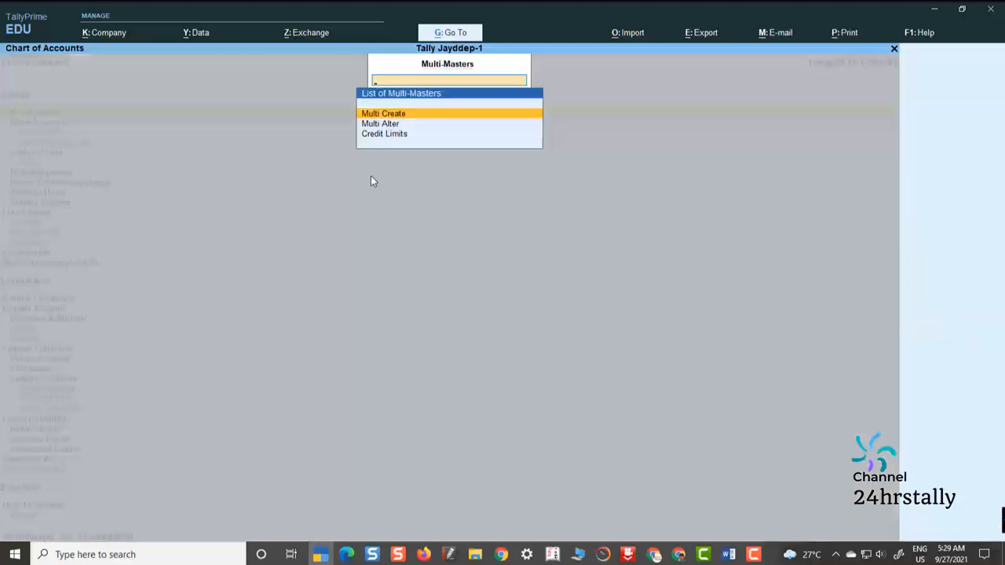
left_click(393, 126)
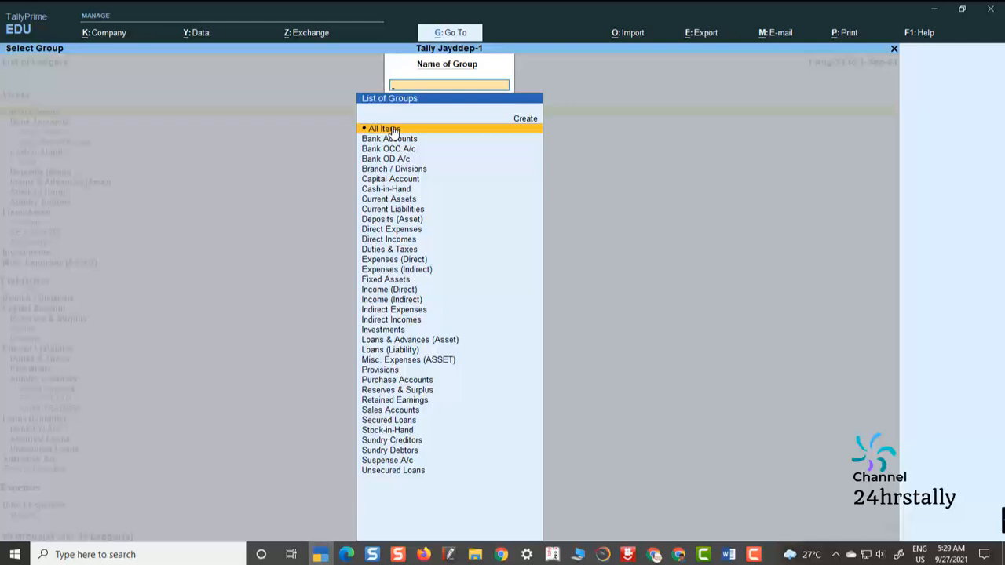
left_click(392, 129)
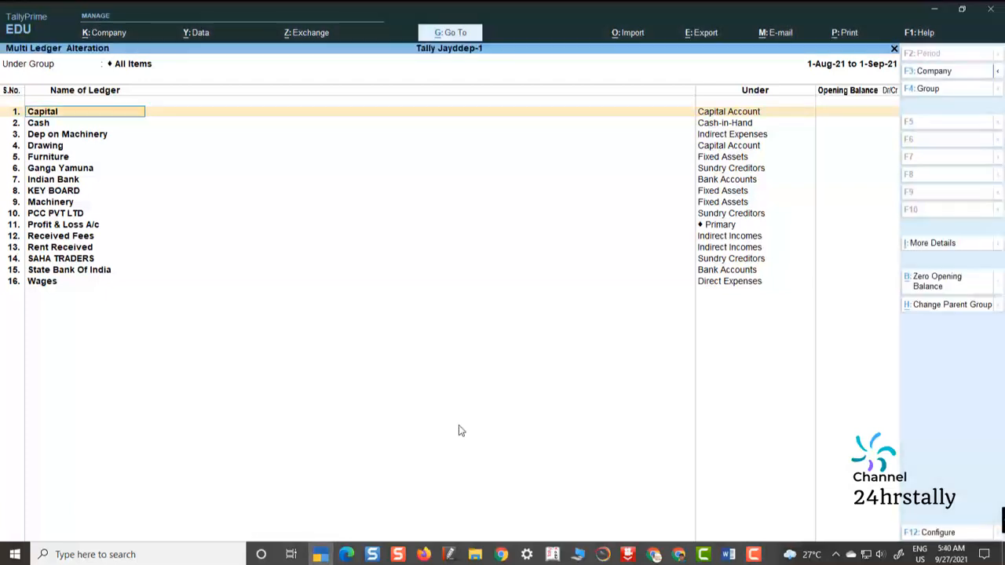
key("Escape")
key("Escape")
key("y")
key("Escape")
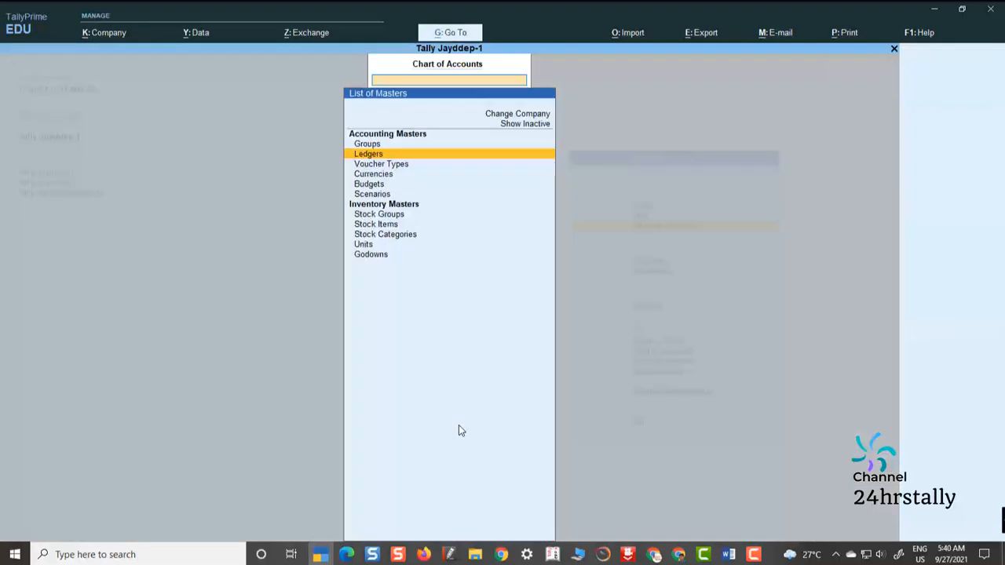
key("Escape")
key("Escape")
key("Escape")
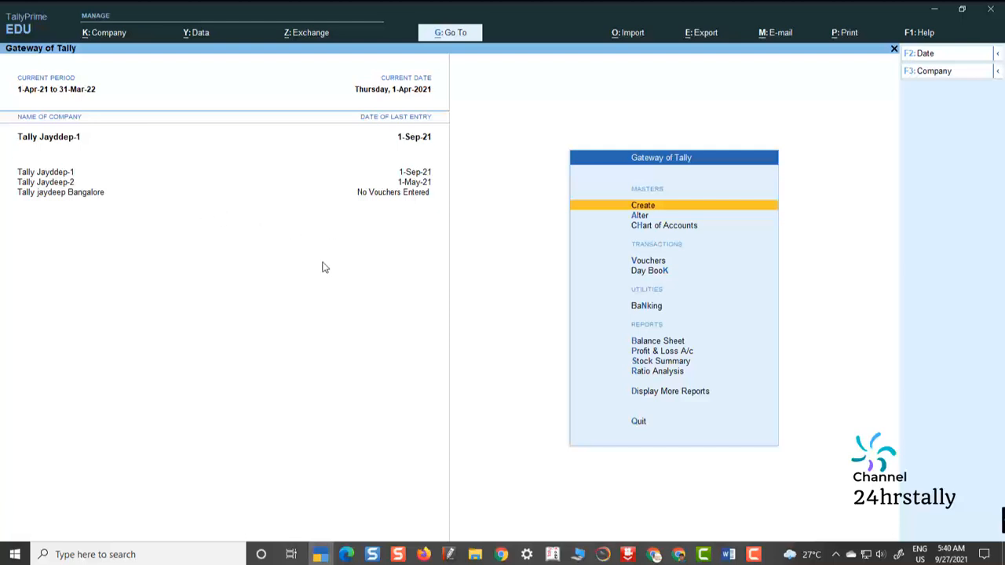
Switch to the Bangalore company and open its list of ledgers for single-ledger alteration
left_click(83, 196)
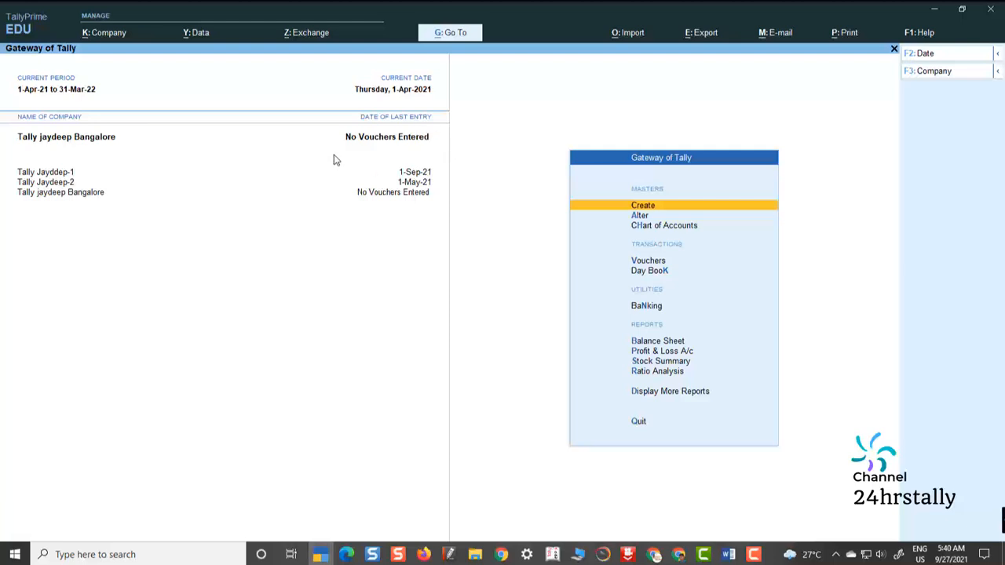
key("a")
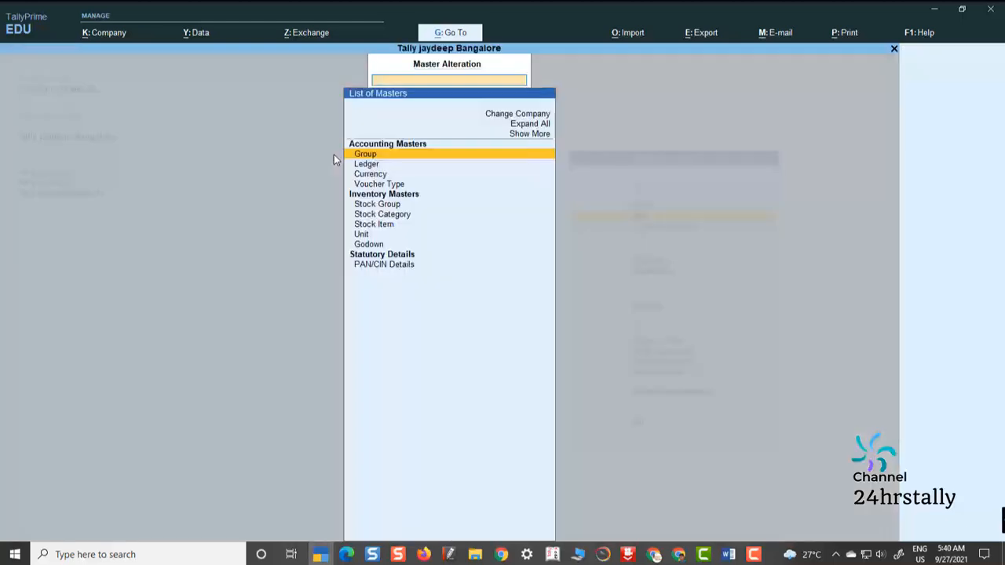
key("Down")
key("Return")
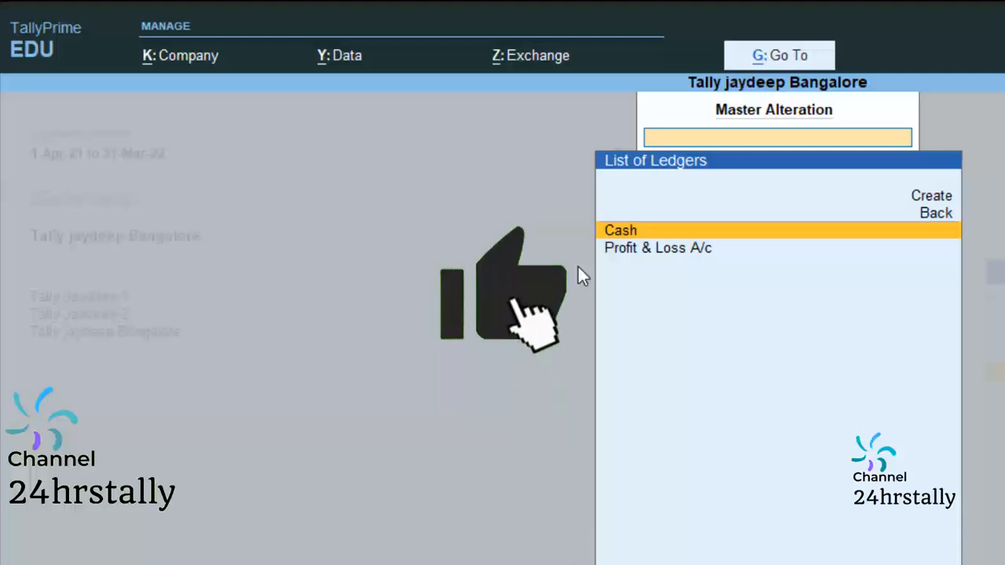
View the Profit & Loss A/c ledger's alteration form, and quit it without saving changes
key("Down")
key("Return")
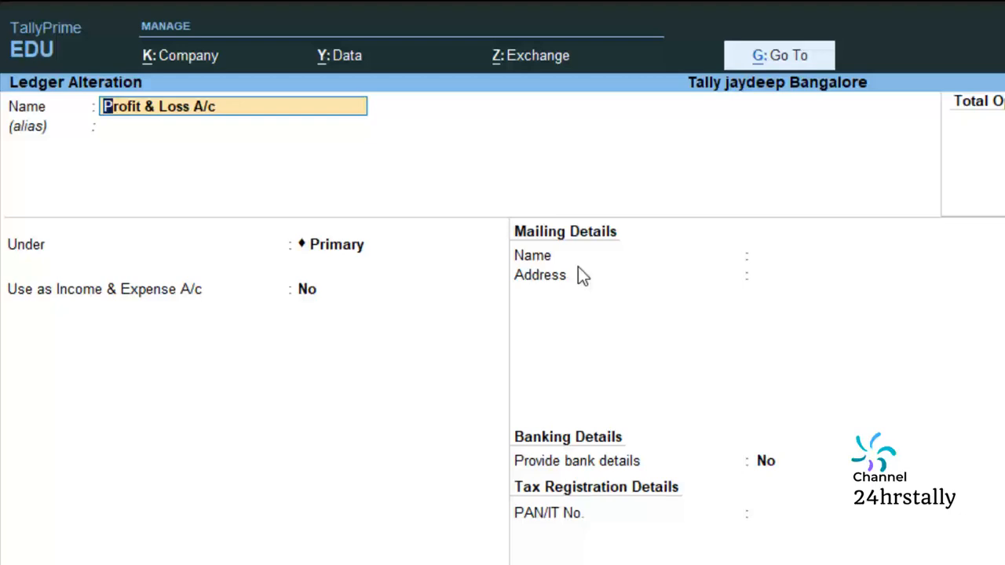
key("BackSpace")
key("Escape")
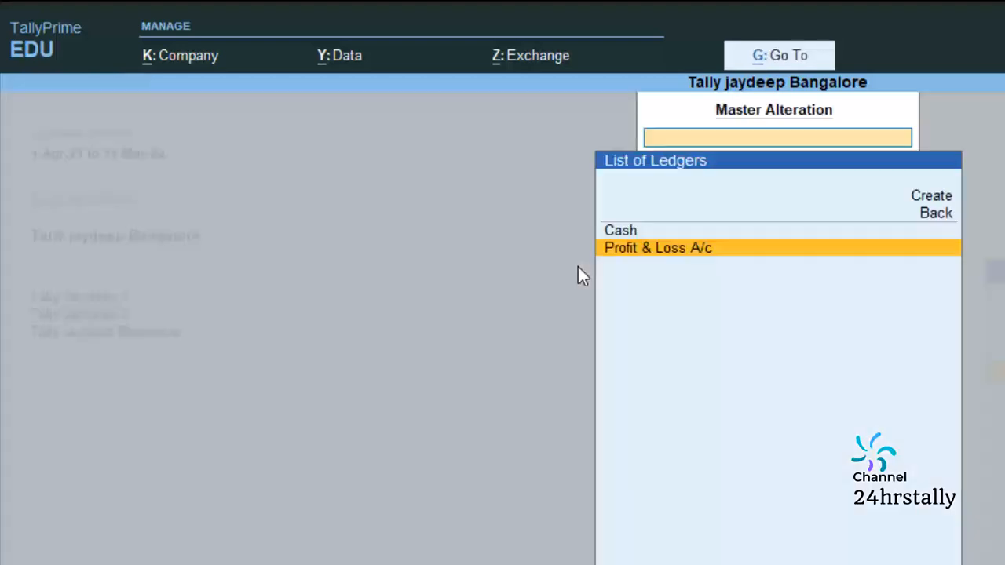
Delete the Cash ledger of the Bangalore company, and return to the Gateway of Tally
key("Escape")
key("Return")
key("Return")
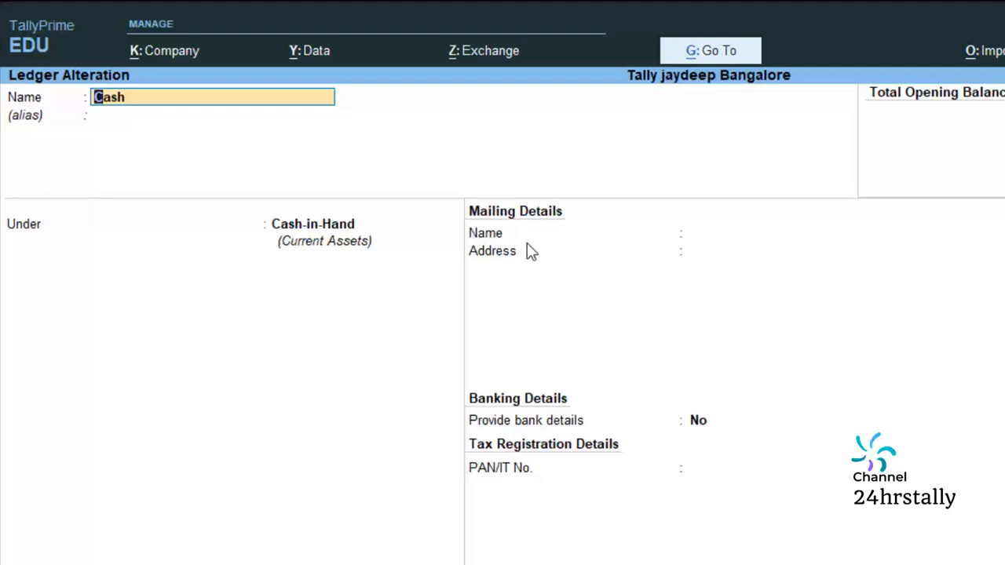
key("alt+d")
key("y")
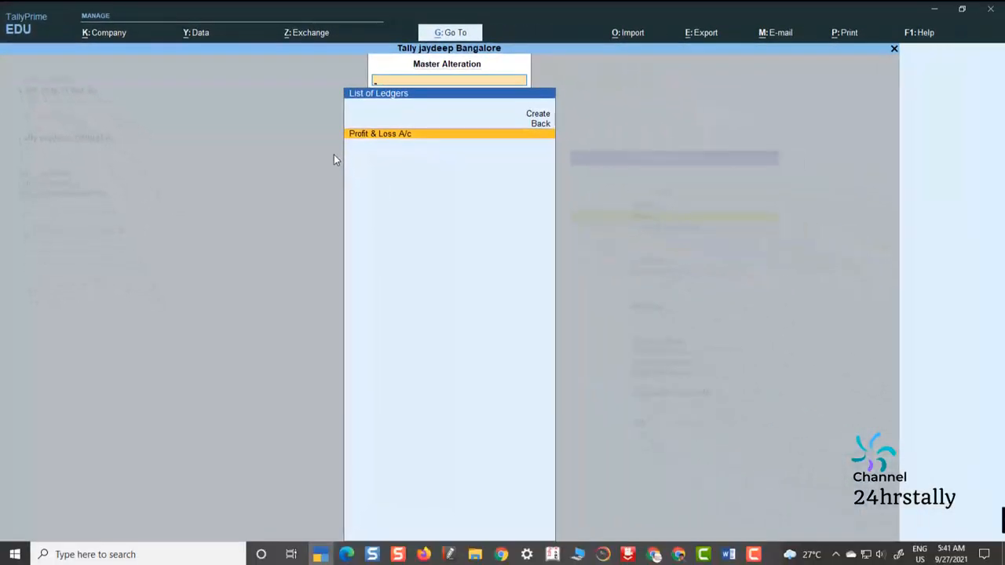
key("Escape")
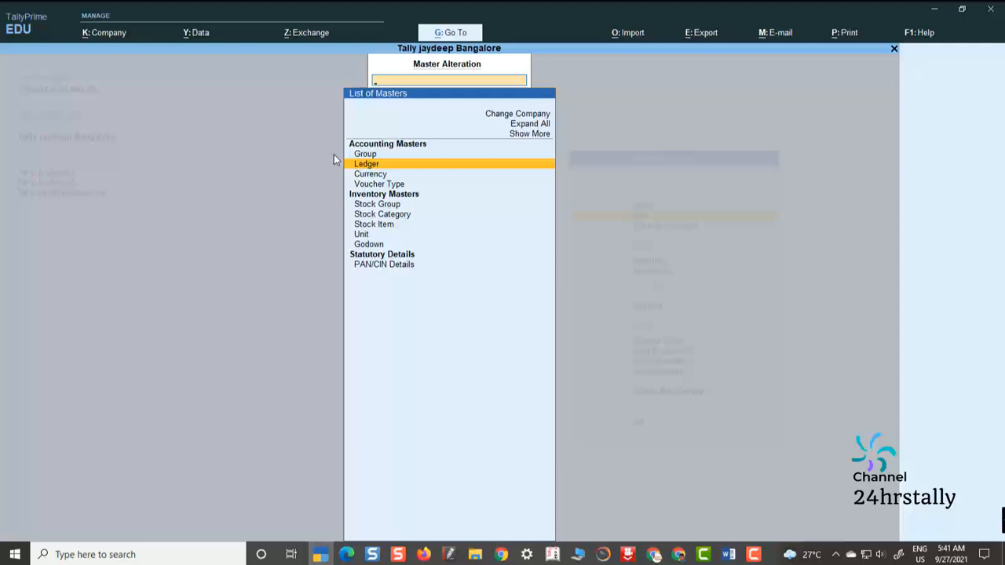
key("Escape")
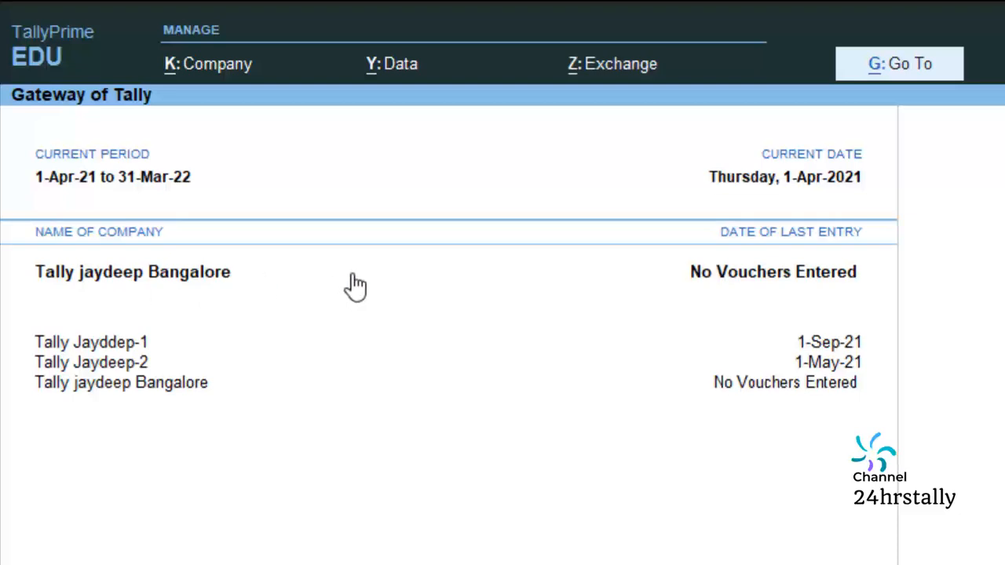
Switch to the first listed company and configure its masters export with Ledgers as the type of master
left_click(109, 347)
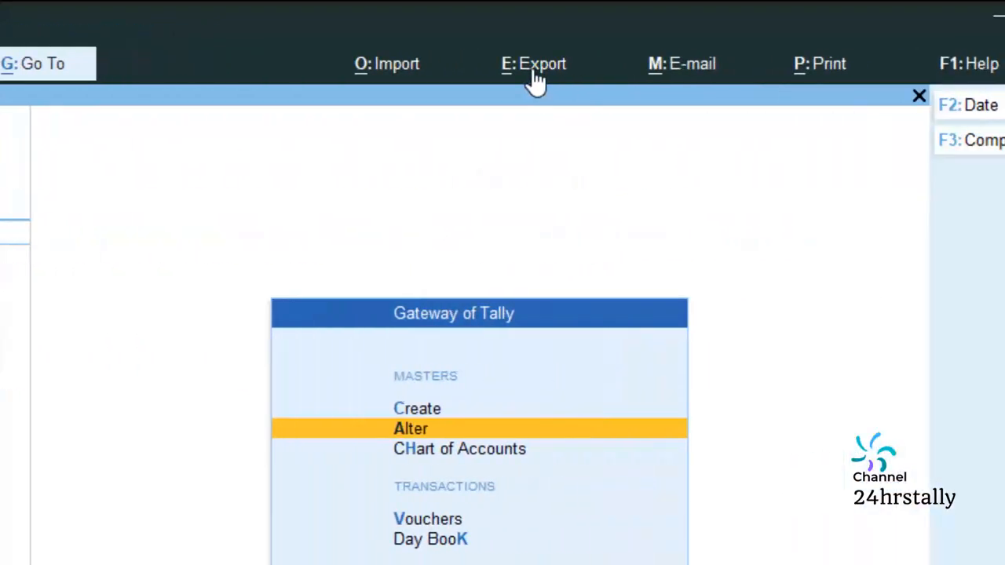
left_click(534, 73)
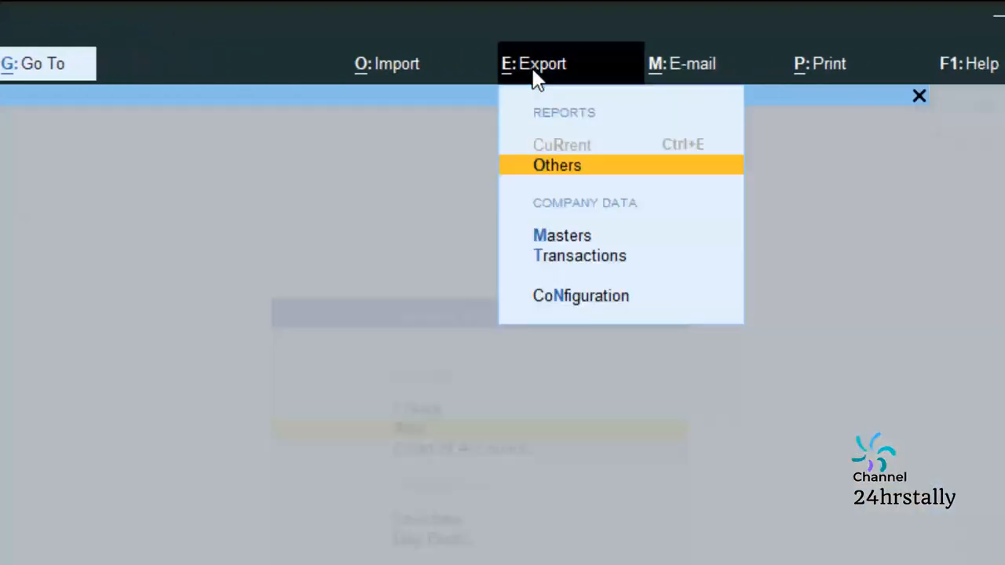
left_click(561, 237)
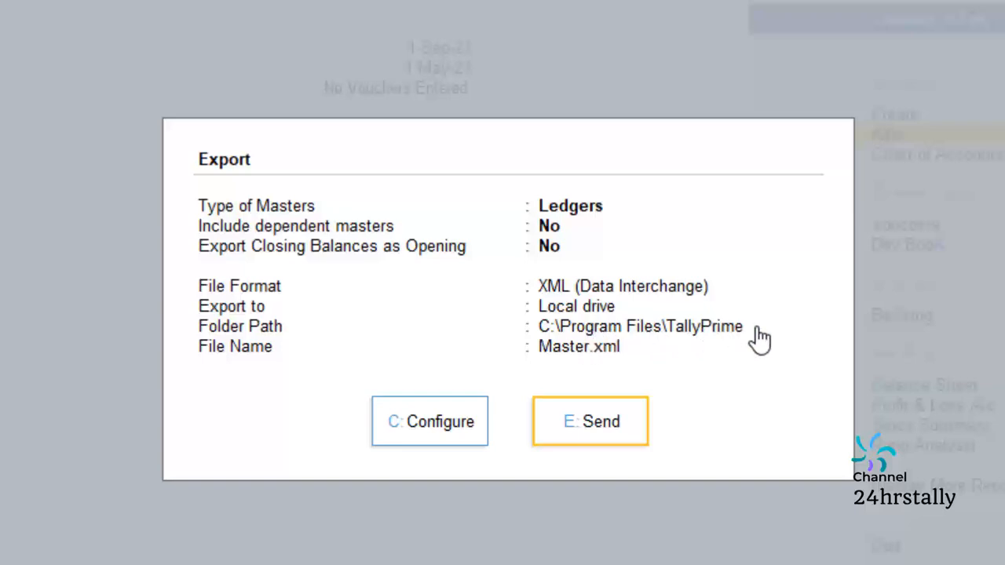
left_click(427, 434)
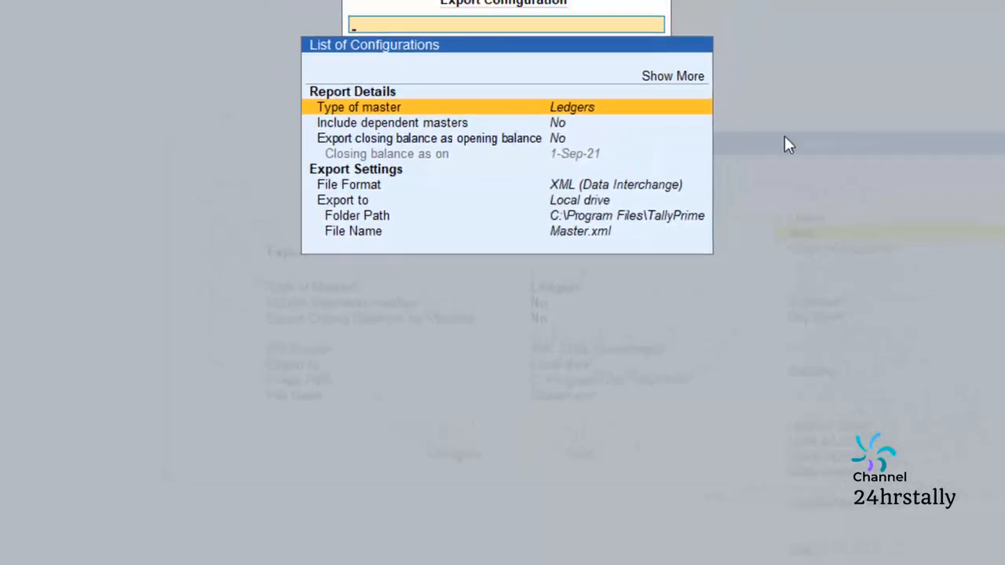
key("Return")
key("Return")
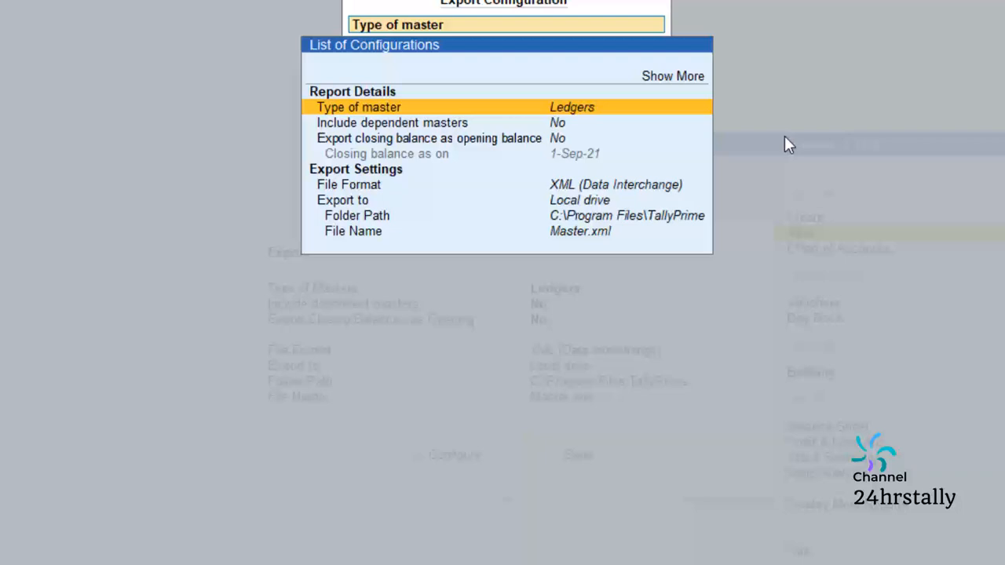
Set the file name of the masters export to first.xml
key("Down")
key("Down")
key("Down")
key("Down")
key("Down")
key("Down")
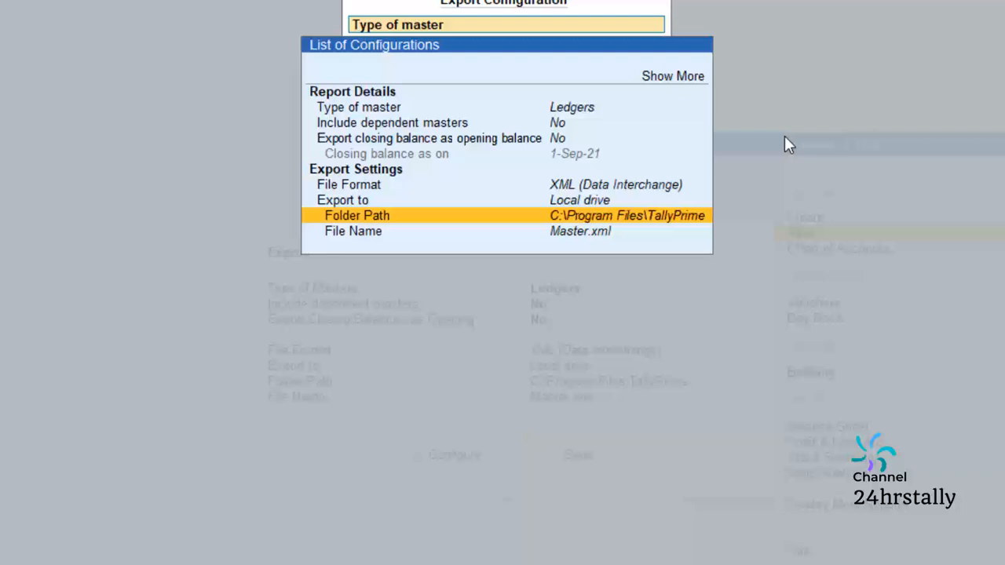
key("Down")
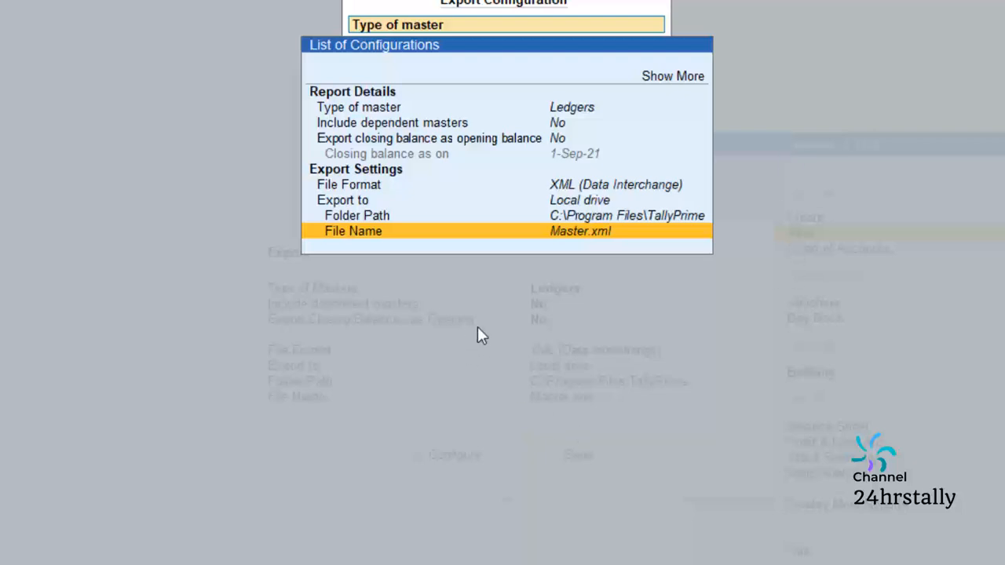
left_click(609, 240)
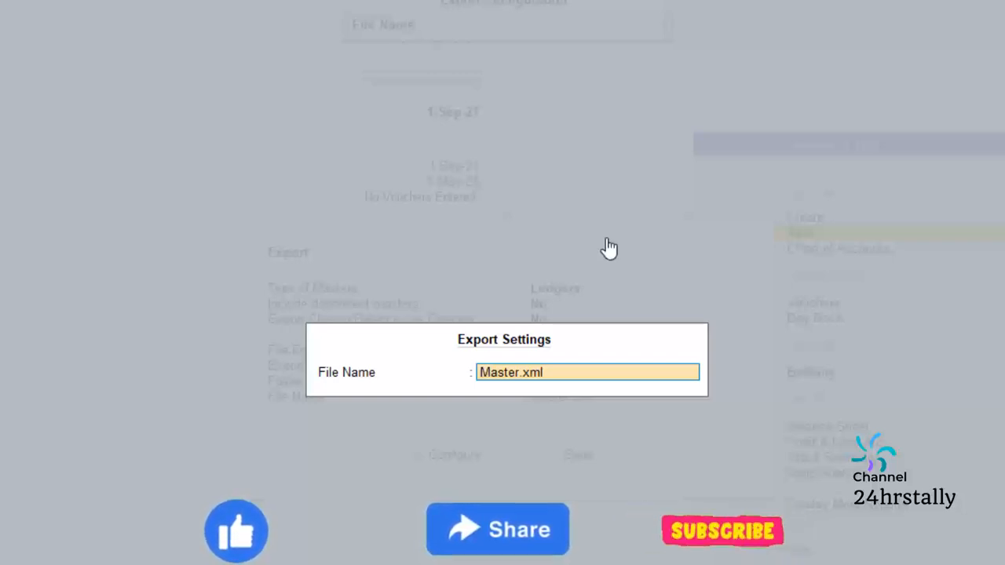
type("fi")
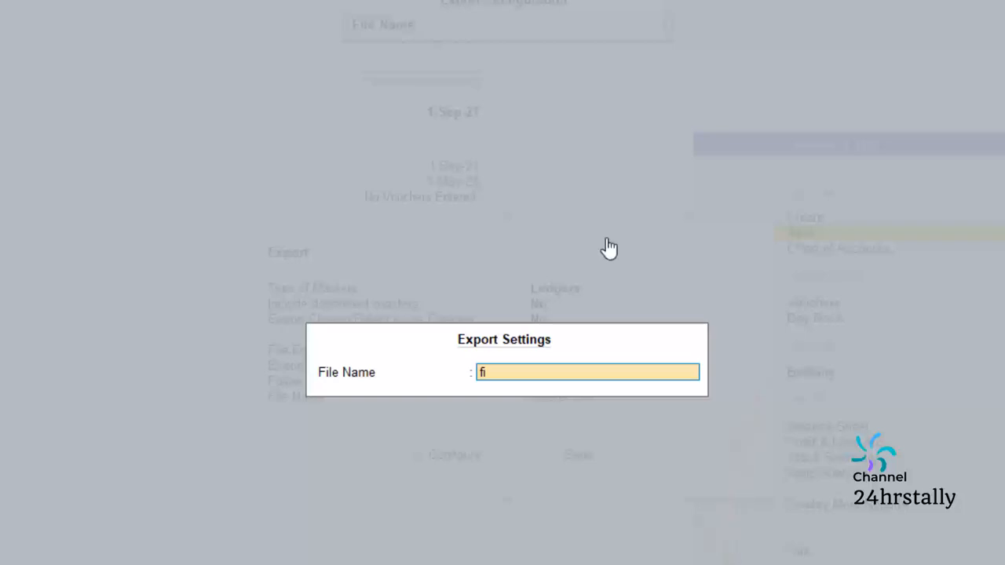
type("rst.xml")
key("Return")
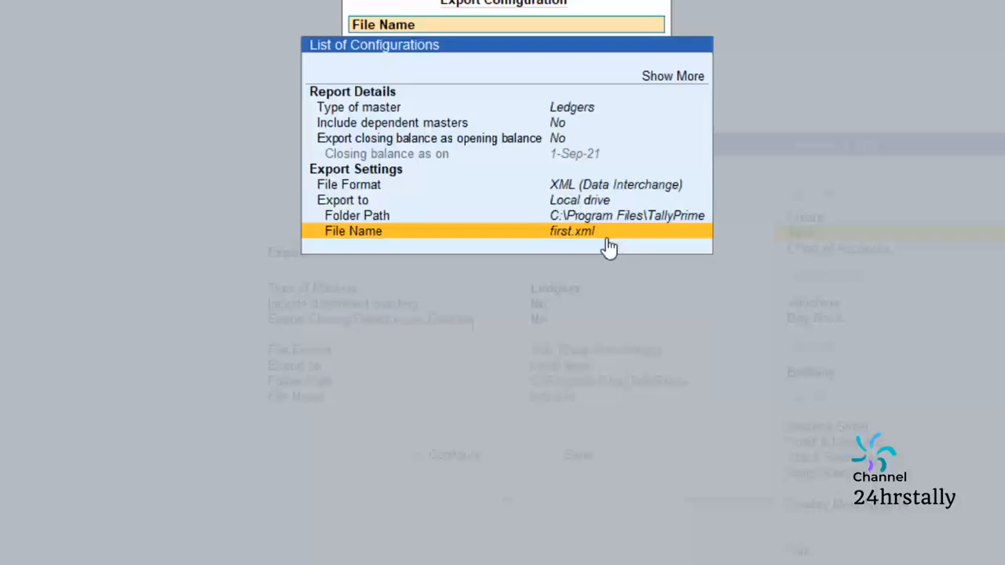
Accept the export configuration and export the ledgers as XML to C:\Program Files\TallyPrime
key("Return")
left_click(607, 241)
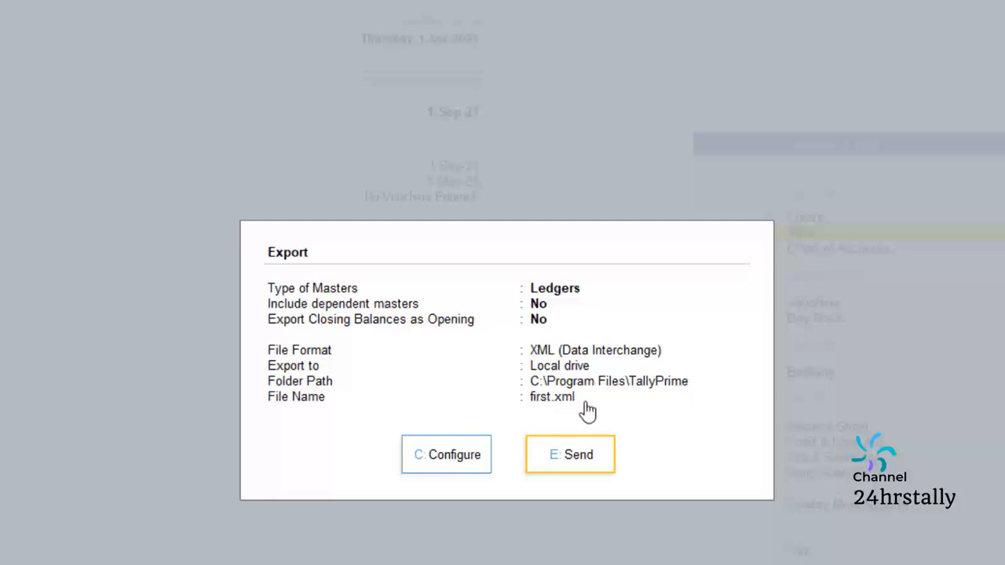
left_click(552, 466)
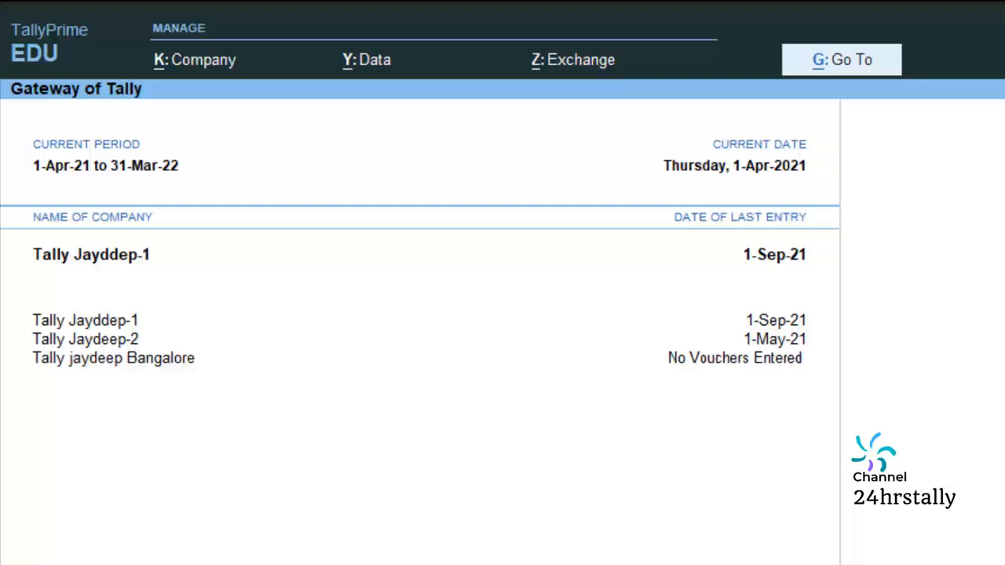
Switch to the Bangalore company and import masters from first.xml, using Modify with new data for masters that already exist
left_click(114, 362)
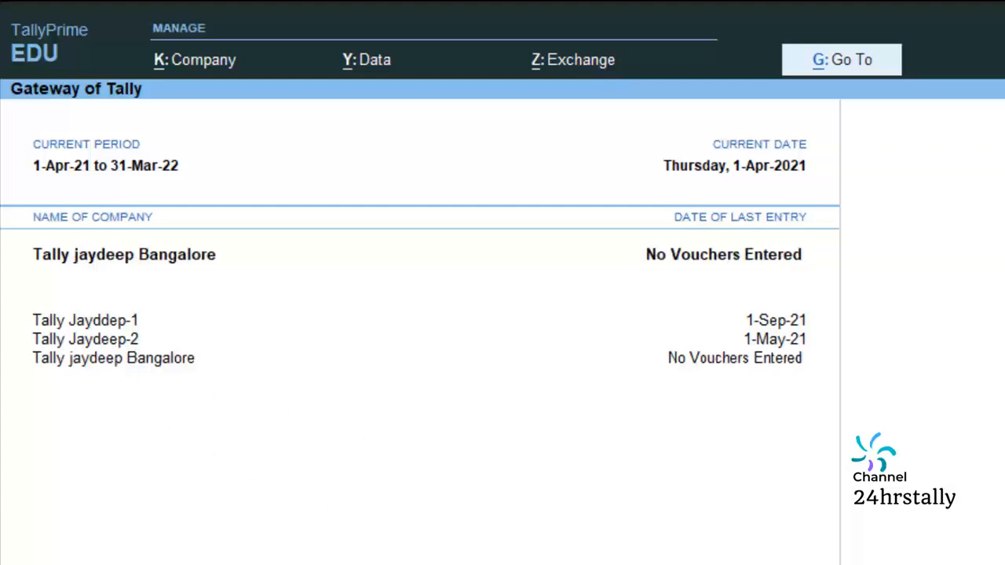
left_click(545, 63)
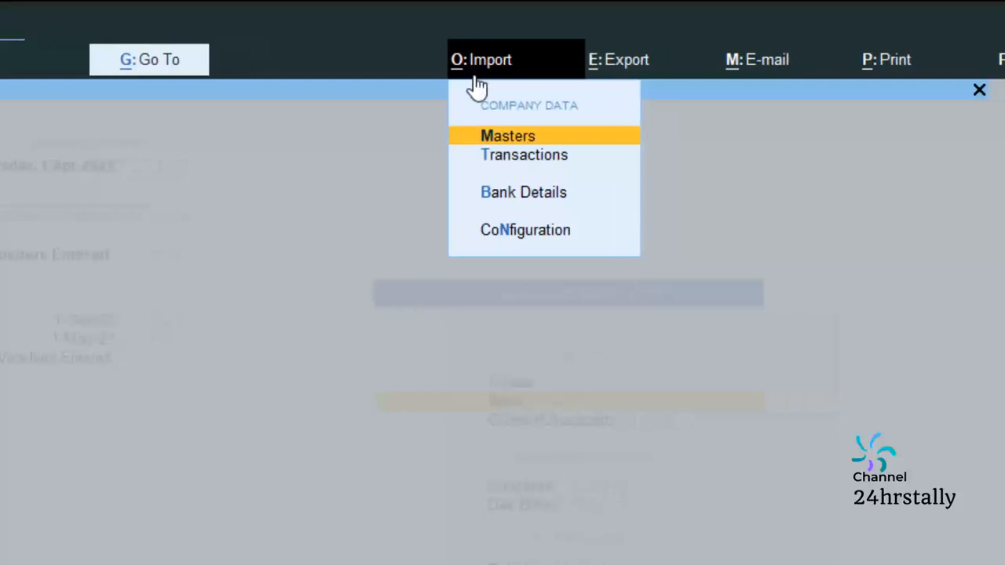
left_click(496, 136)
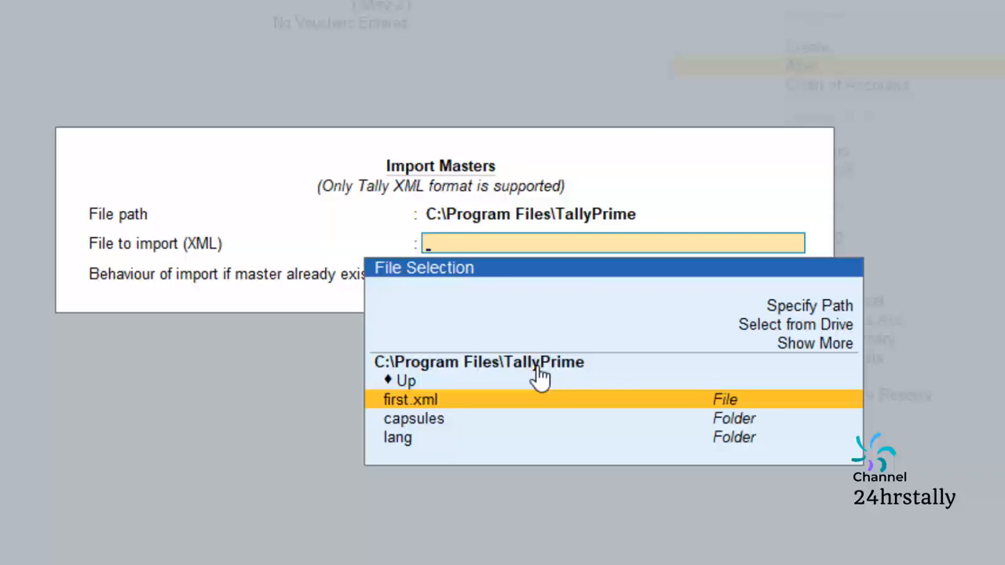
left_click(421, 416)
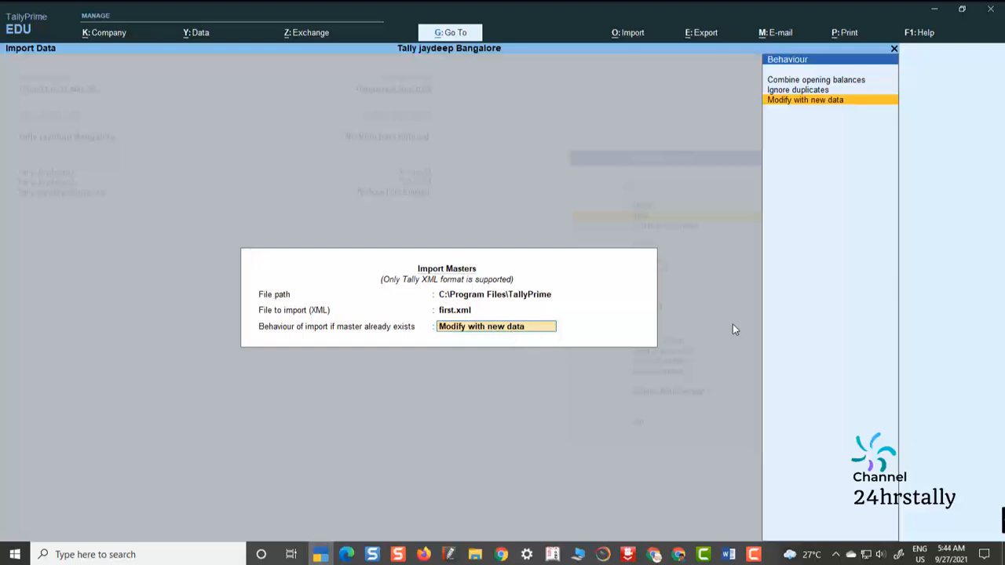
key("Return")
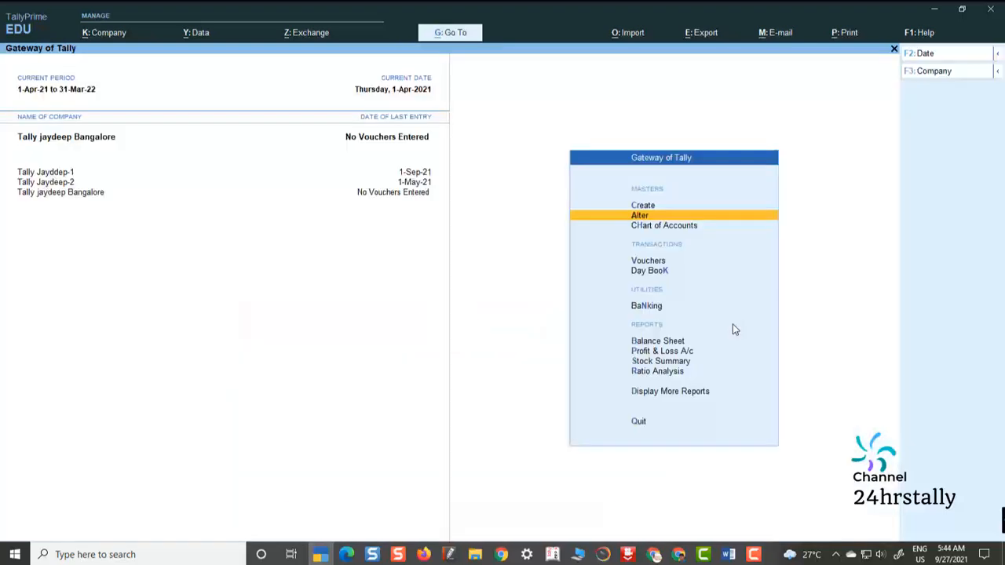
View the Bangalore company's list of ledgers for single-ledger alteration, and return to the Gateway of Tally
left_click(640, 217)
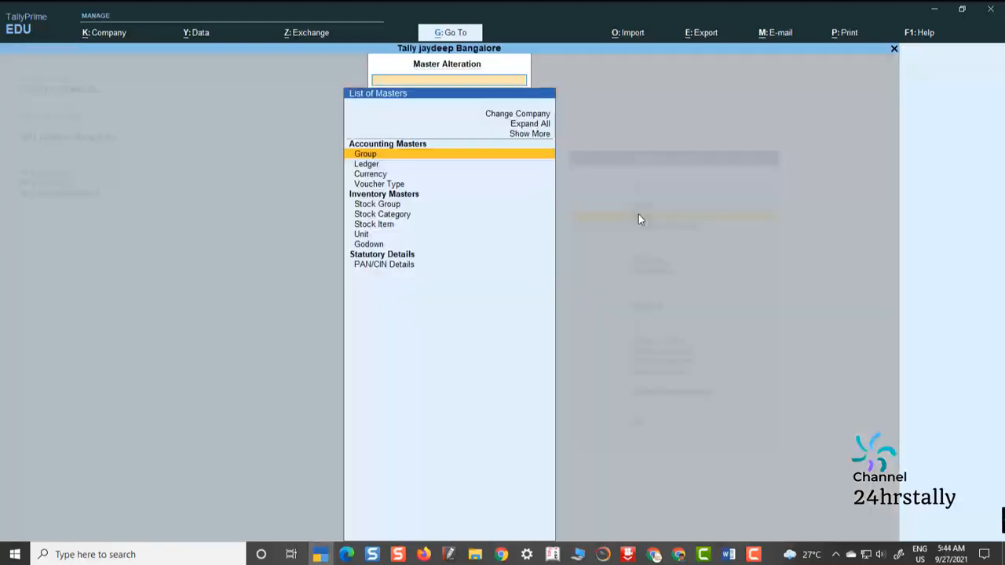
left_click(365, 165)
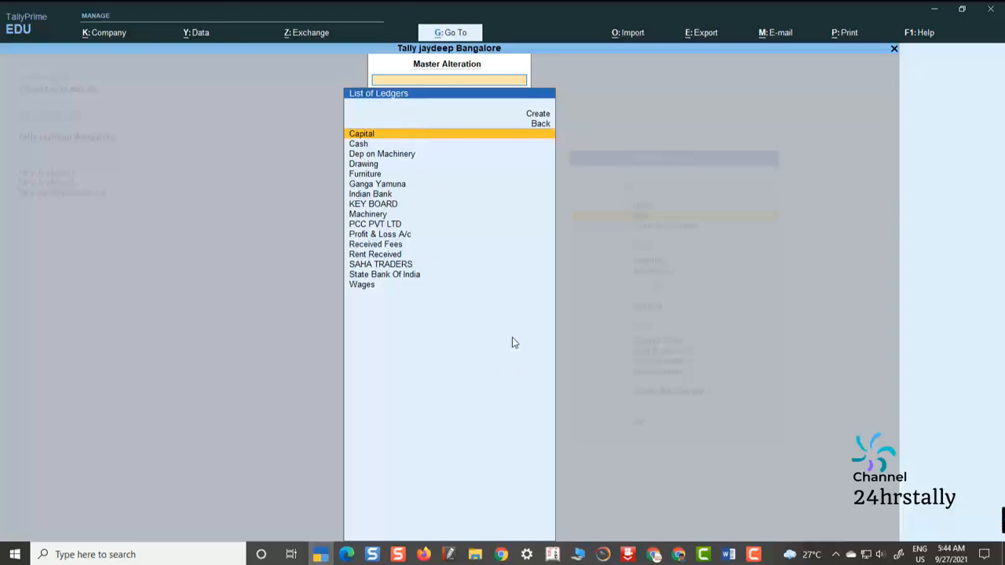
key("Escape")
key("Escape")
Show the Bangalore company's ledgers in the Chart of Accounts, and open them for Multi Alter under All Items
key("Down")
key("Return")
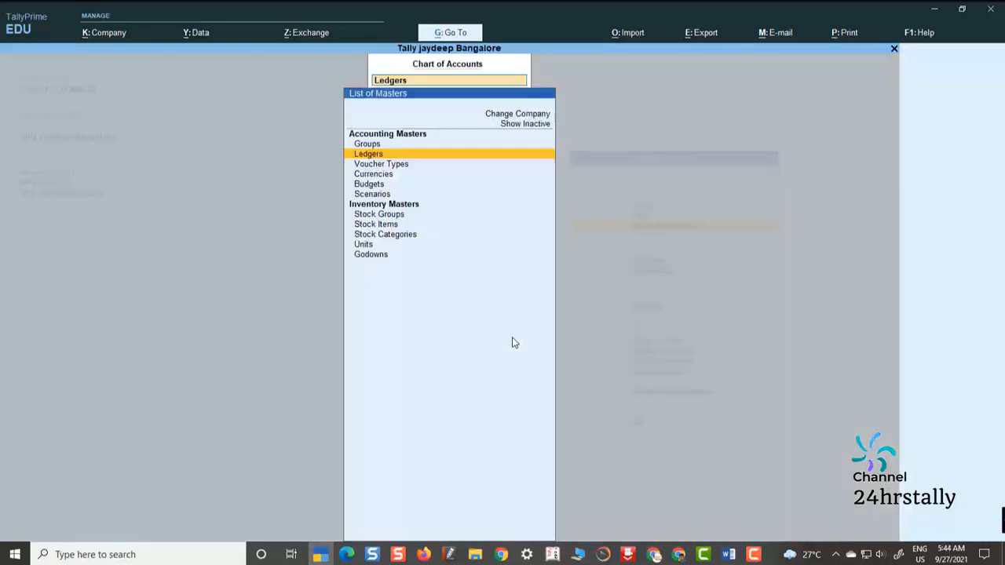
key("Return")
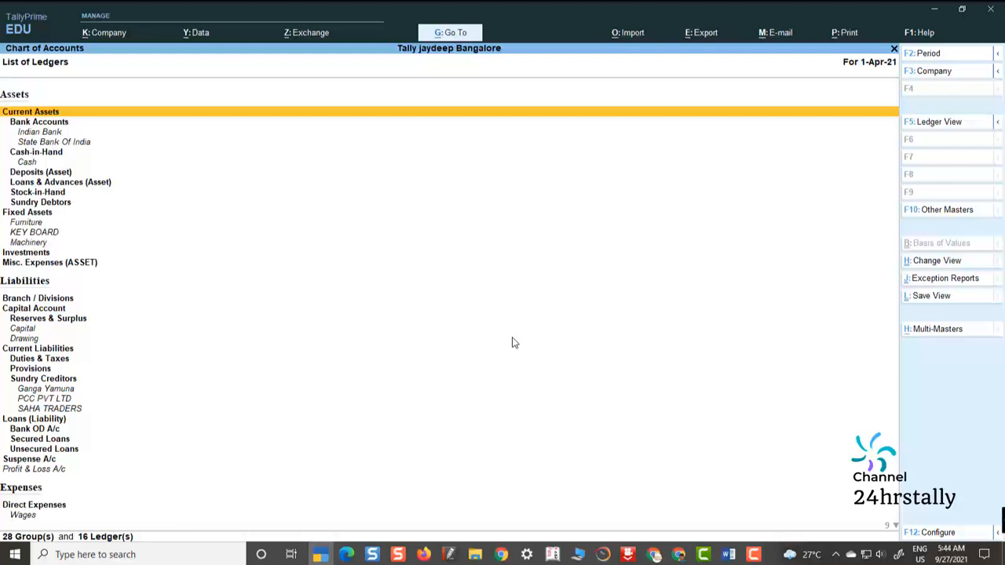
left_click(928, 329)
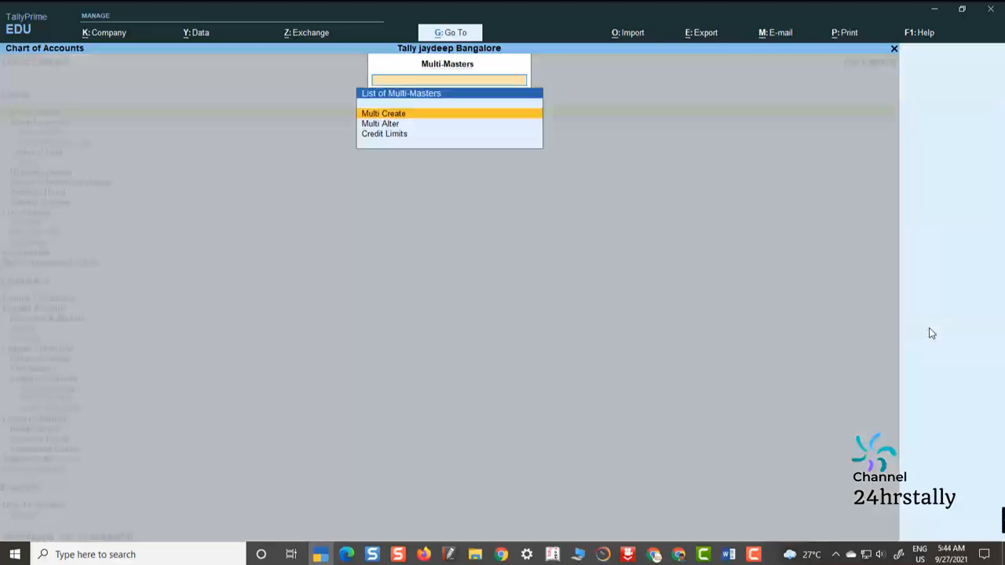
left_click(395, 126)
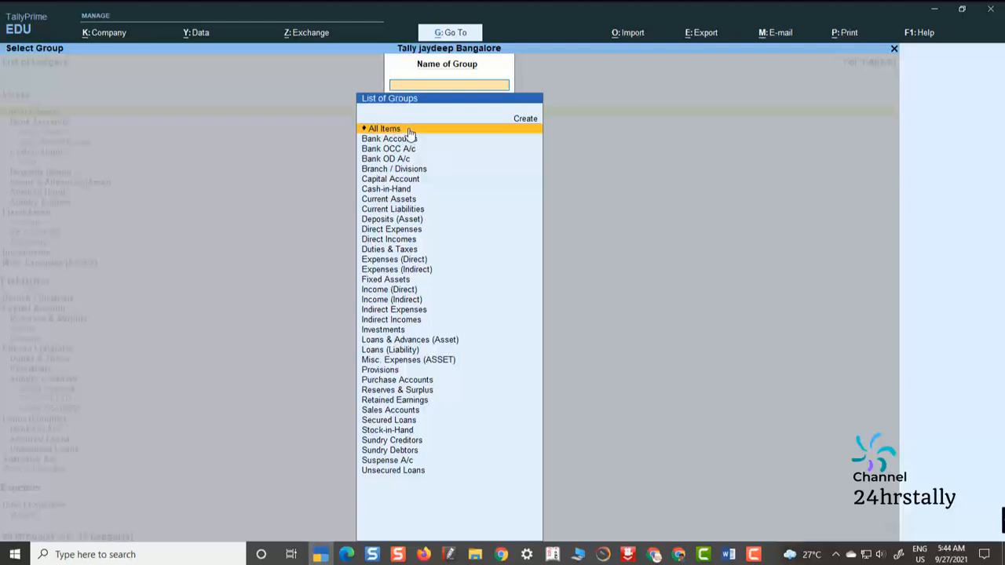
left_click(408, 130)
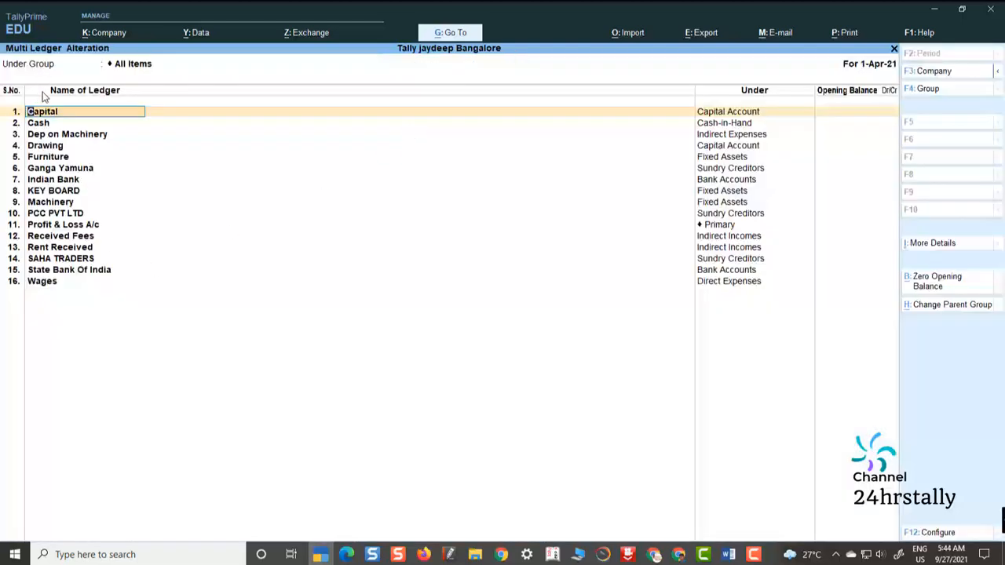